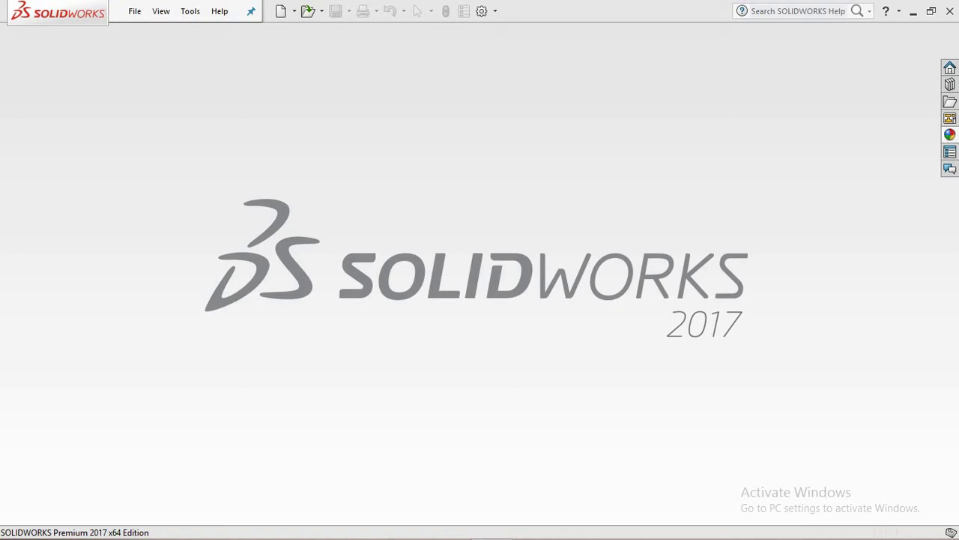
# Create a new part in MMGS units with the Plain White scene background
pyautogui.click(295, 13)
pyautogui.click(304, 31)
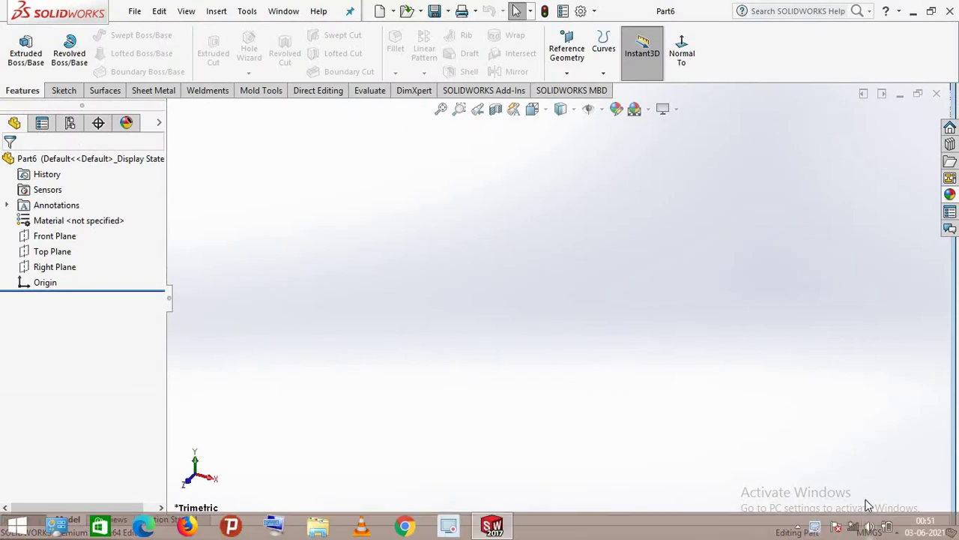
pyautogui.click(869, 532)
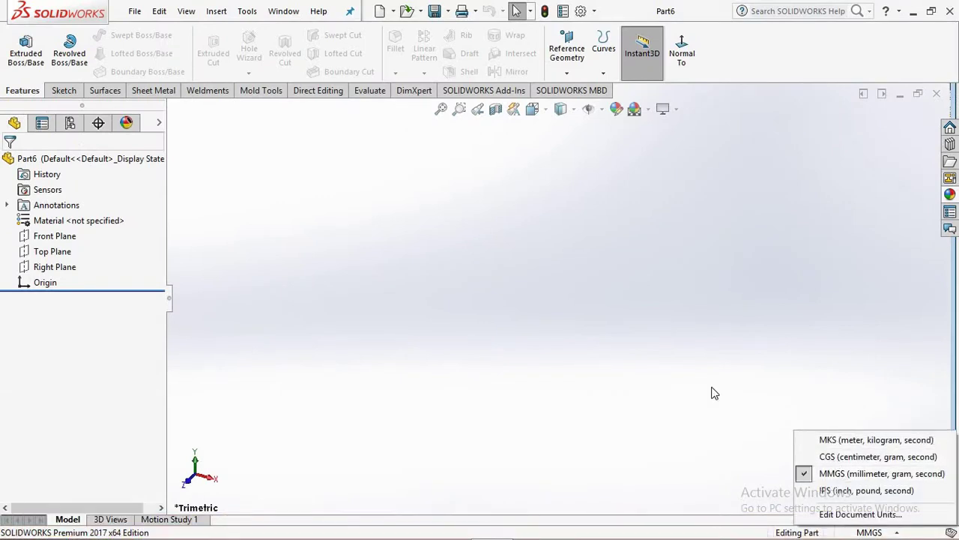
pyautogui.click(648, 108)
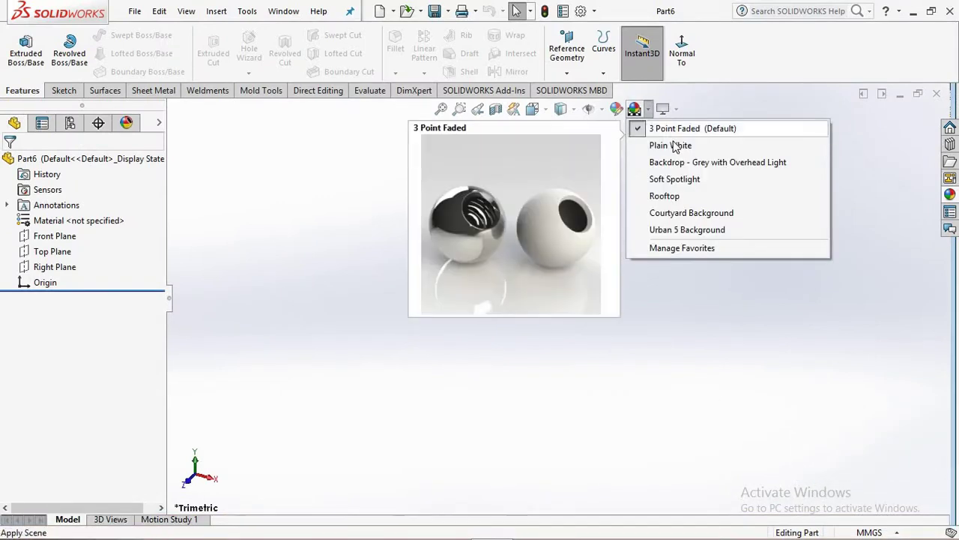
pyautogui.click(675, 146)
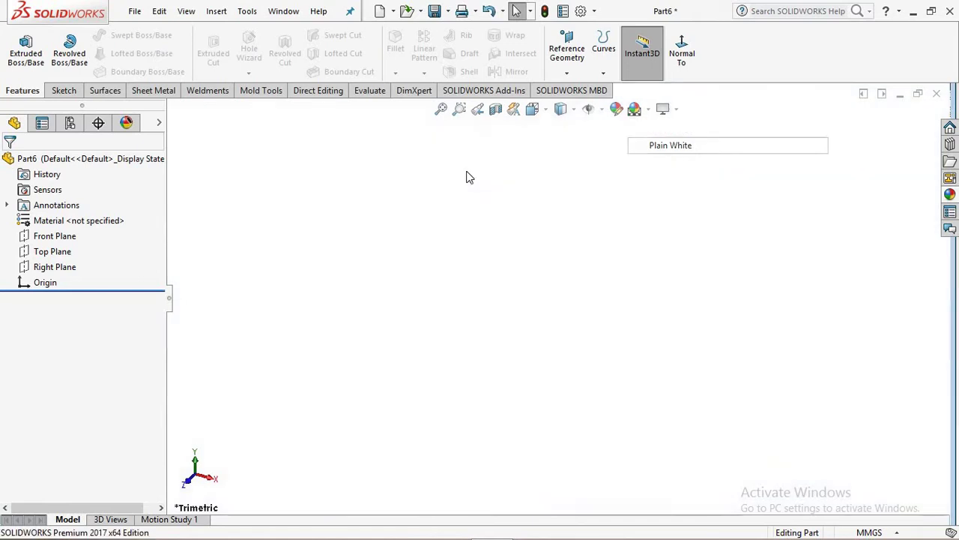
# On the Front Plane, draw a corner rectangle from the origin and a larger one enclosing it
pyautogui.click(54, 237)
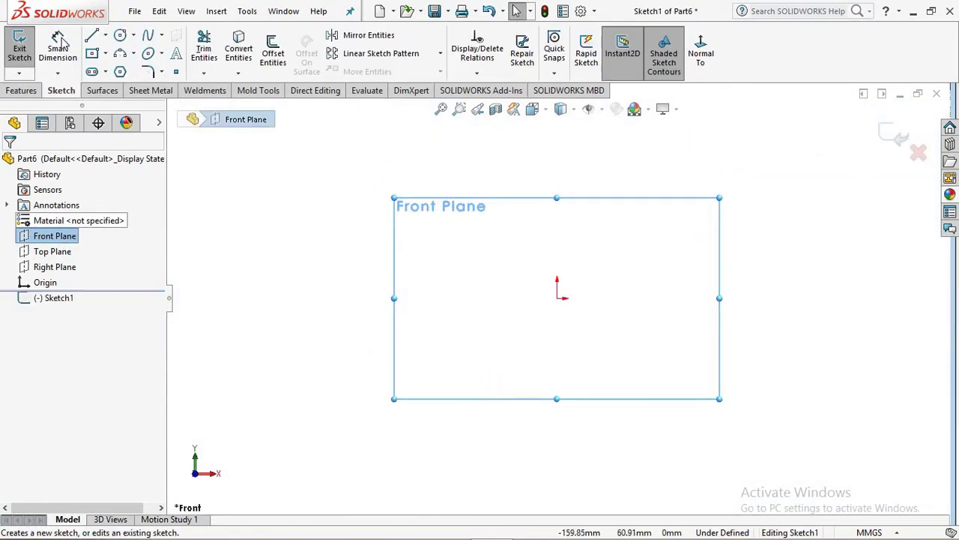
pyautogui.click(106, 54)
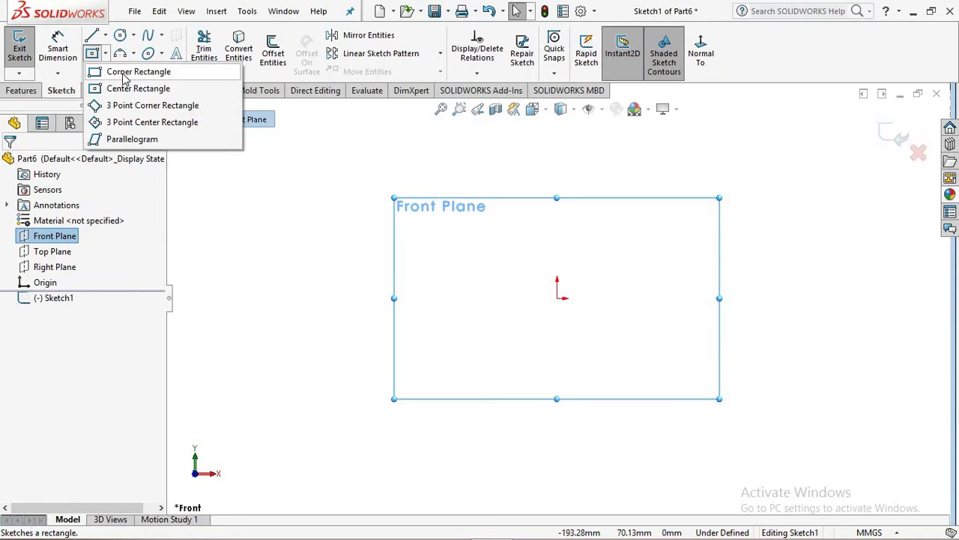
pyautogui.click(124, 72)
pyautogui.click(557, 297)
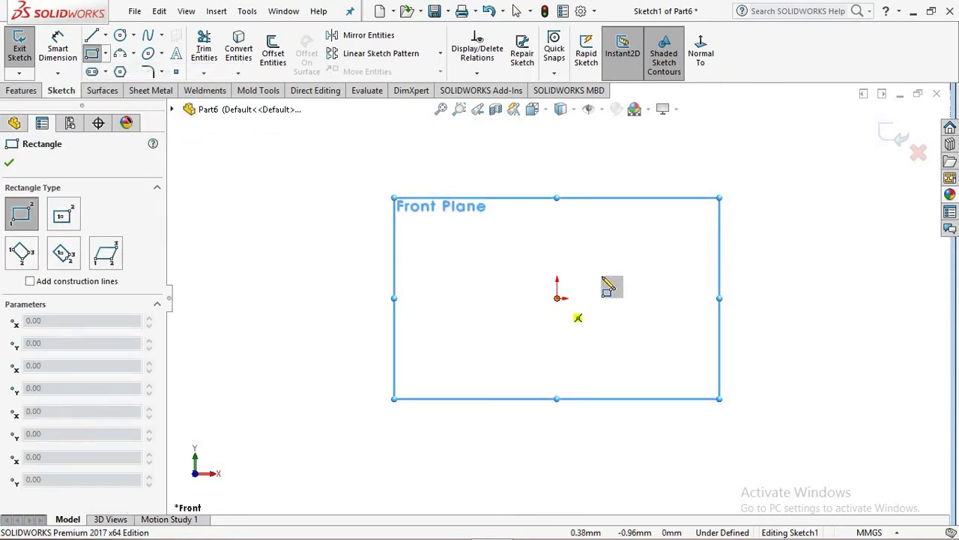
pyautogui.click(780, 245)
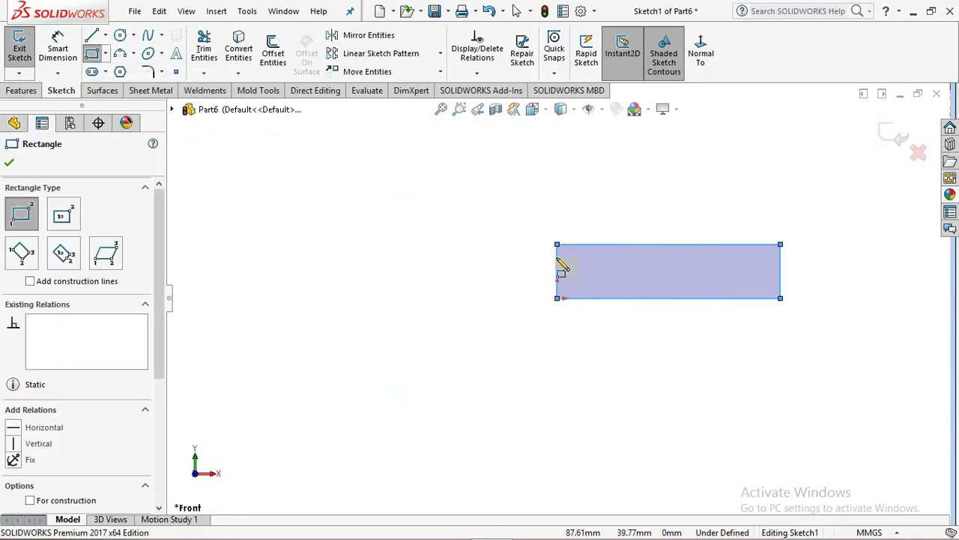
pyautogui.click(484, 315)
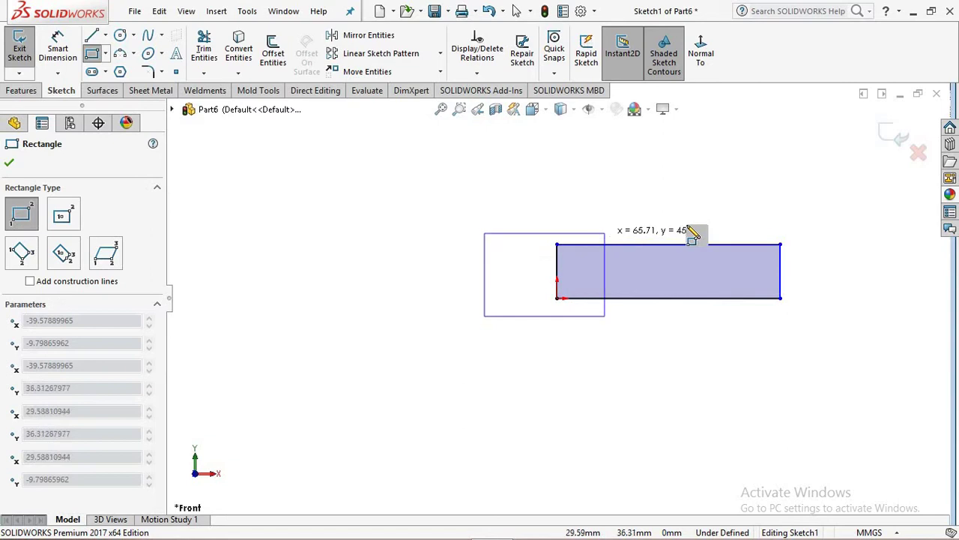
pyautogui.click(848, 222)
pyautogui.rightClick(368, 139)
pyautogui.click(396, 140)
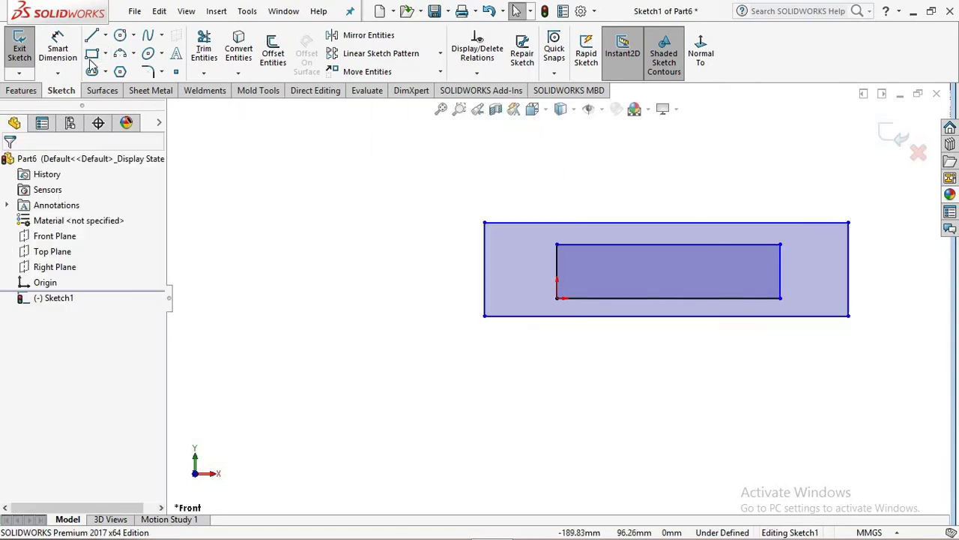
# Dimension the outer rectangle width to 300 and the inner slot width to 221
pyautogui.click(51, 51)
pyautogui.click(676, 318)
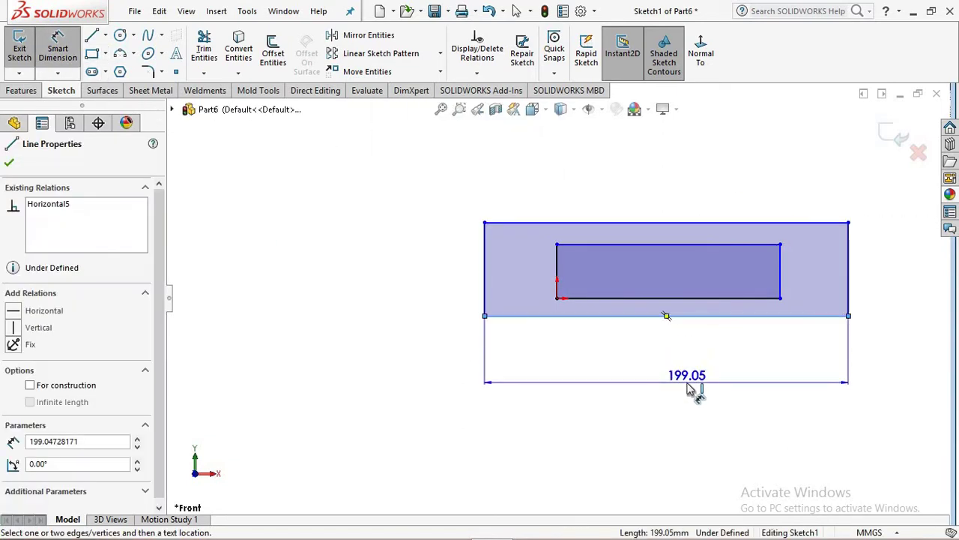
pyautogui.click(690, 383)
pyautogui.write('300')
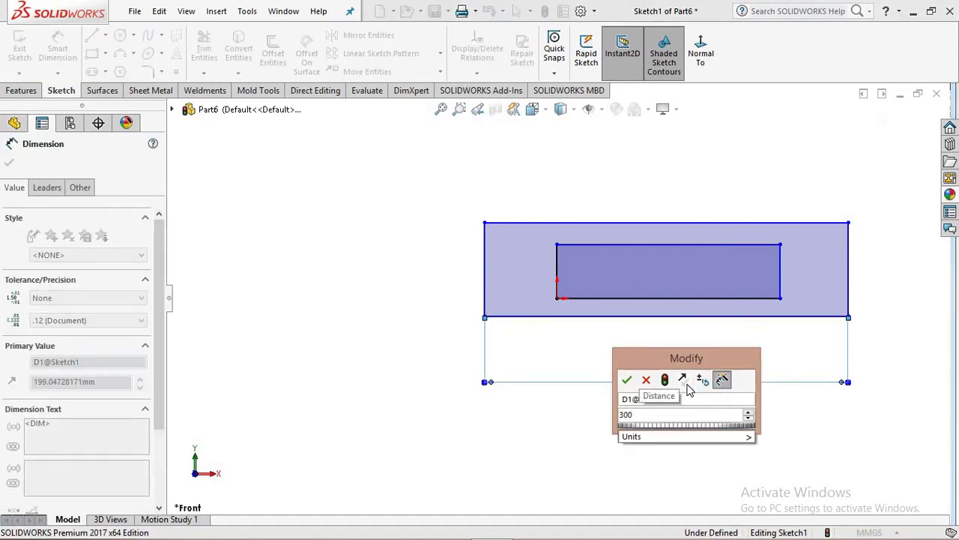
pyautogui.press('Return')
pyautogui.click(667, 299)
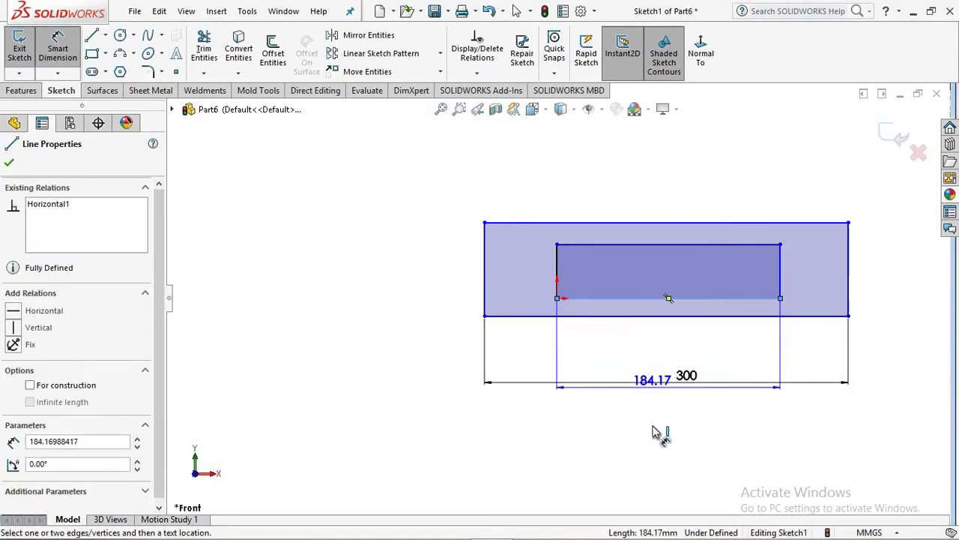
pyautogui.click(653, 431)
pyautogui.write('221')
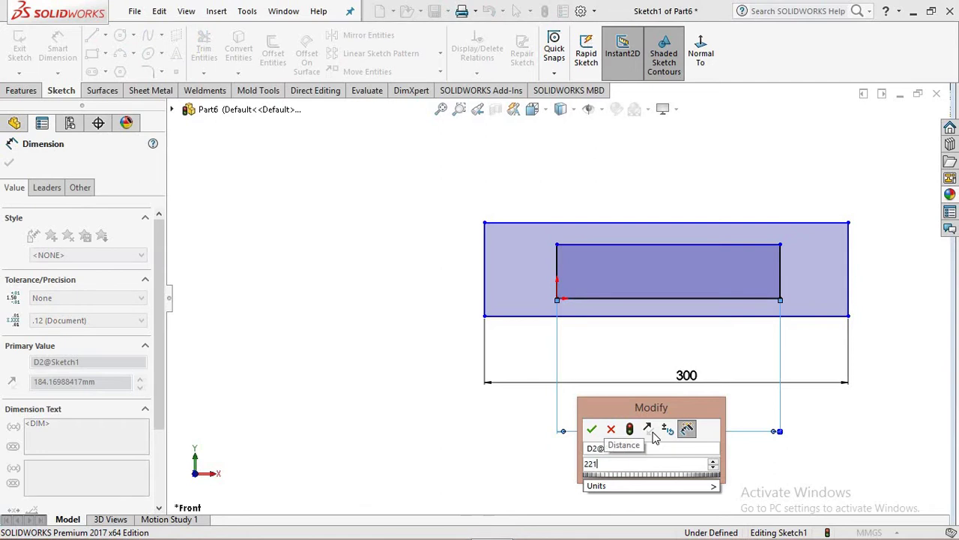
pyautogui.press('Return')
# Dimension the outer rectangle height to 70 and the inner slot height to 20
pyautogui.scroll(2, 690, 326)
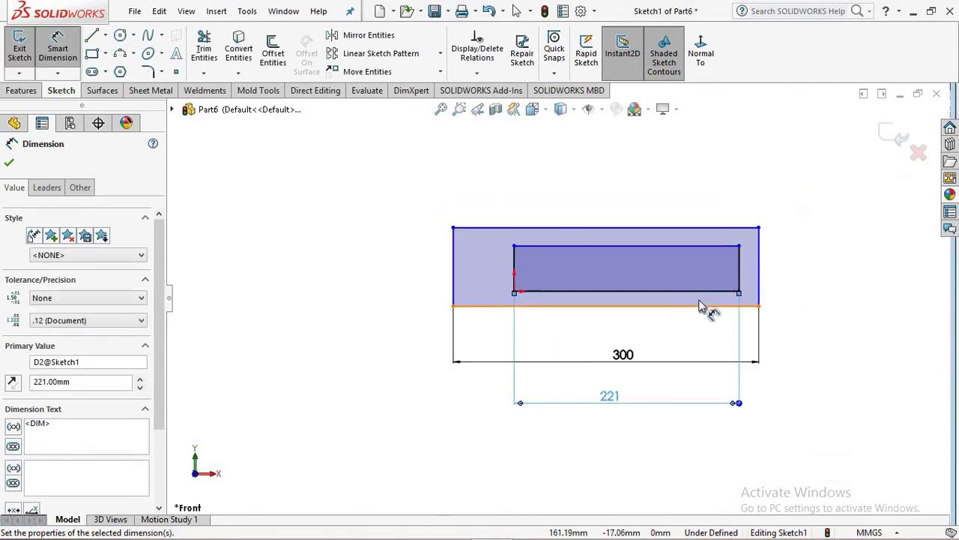
pyautogui.click(765, 277)
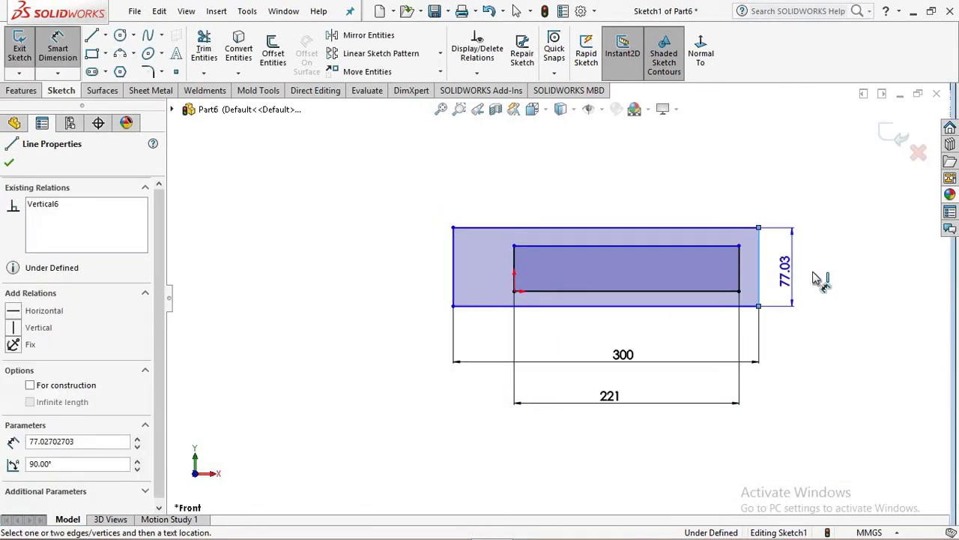
pyautogui.click(817, 279)
pyautogui.write('70')
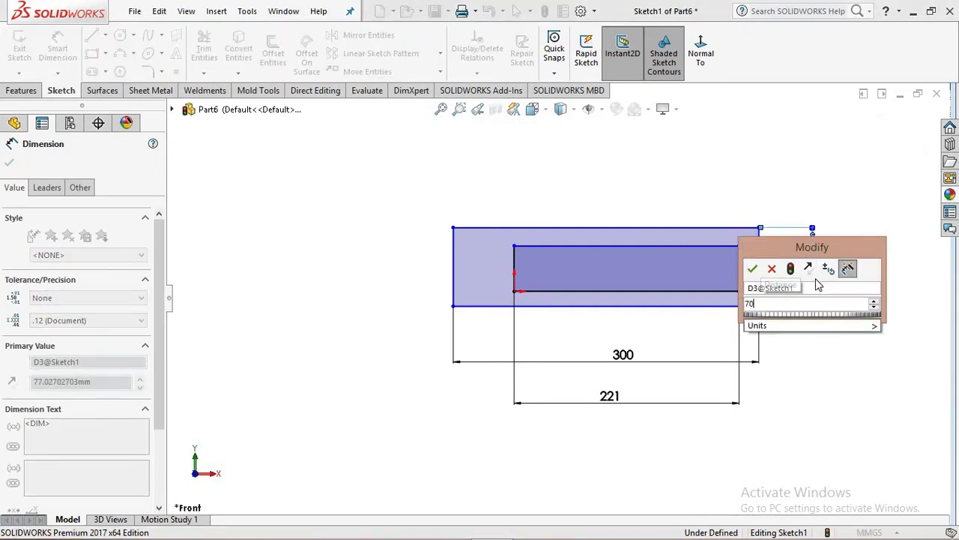
pyautogui.press('Return')
pyautogui.scroll(-3, 740, 281)
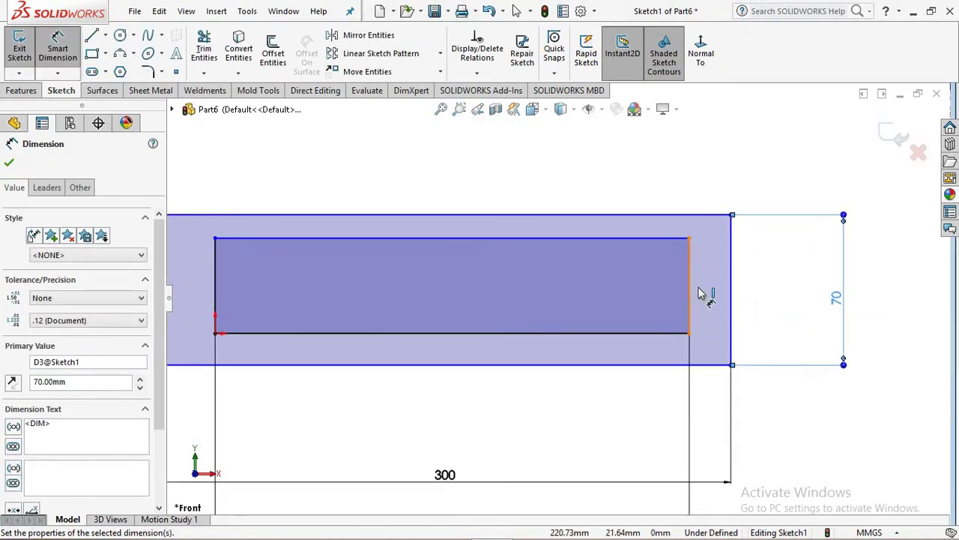
pyautogui.click(698, 293)
pyautogui.click(795, 299)
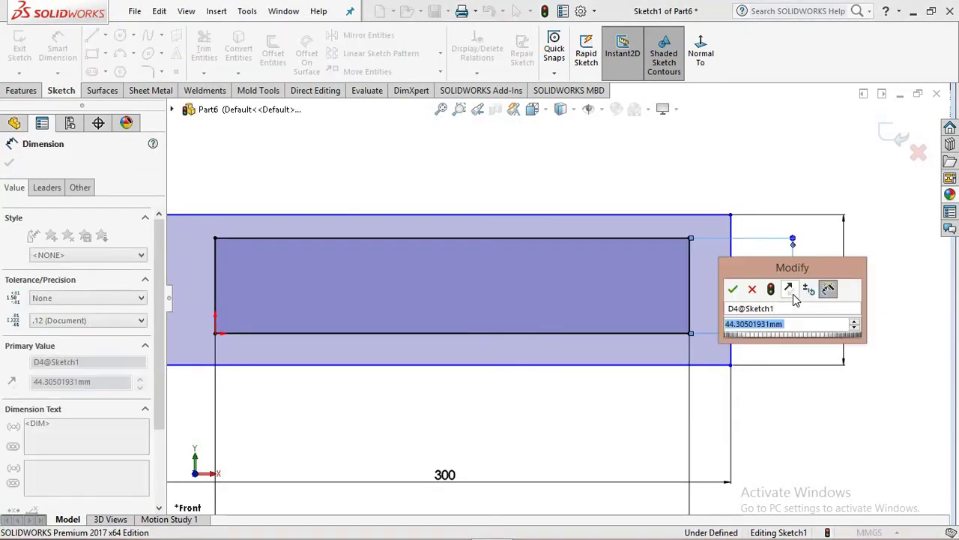
pyautogui.write('20')
pyautogui.press('Return')
# Set the gap between the slot's top edge and the outer top edge to 20
pyautogui.scroll(2, 510, 321)
pyautogui.scroll(1, 424, 315)
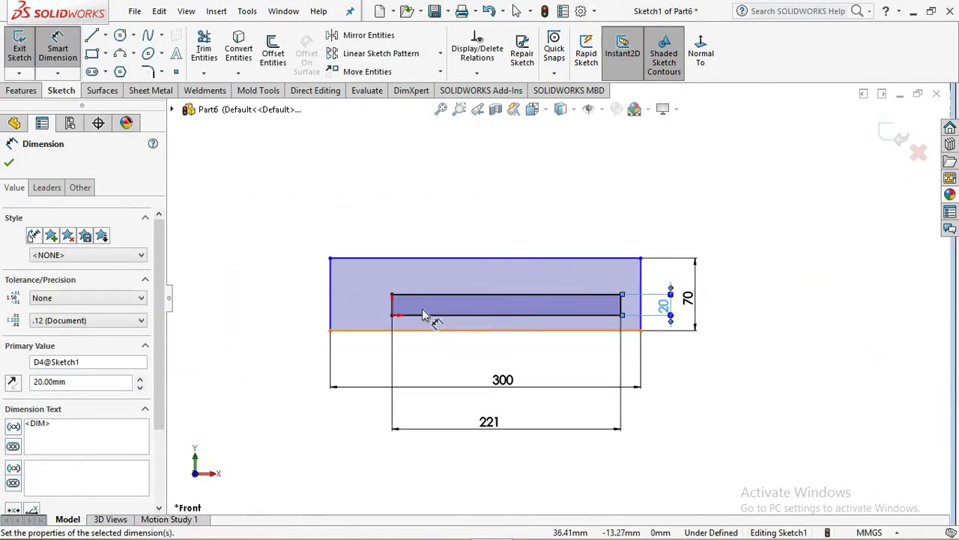
pyautogui.scroll(-2, 505, 282)
pyautogui.scroll(-1, 522, 302)
pyautogui.click(528, 296)
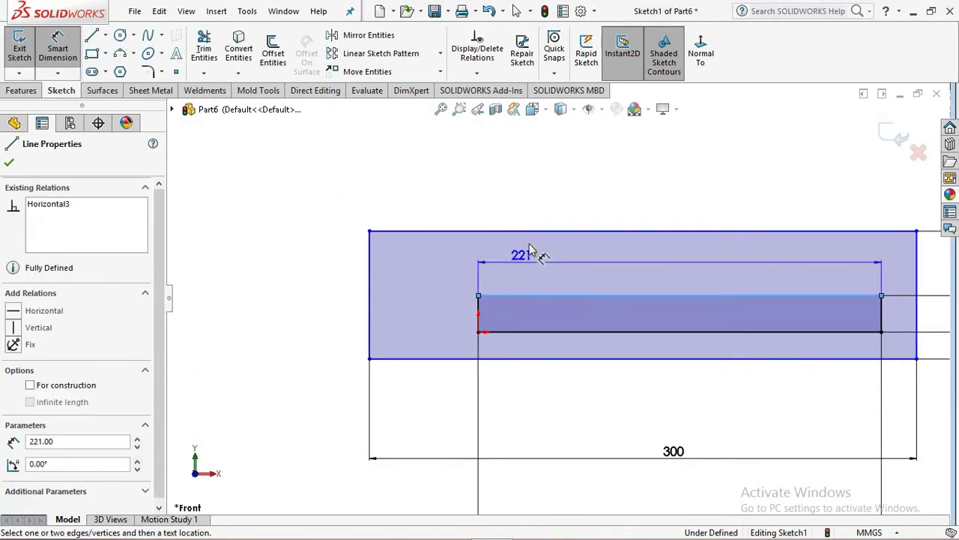
pyautogui.click(531, 232)
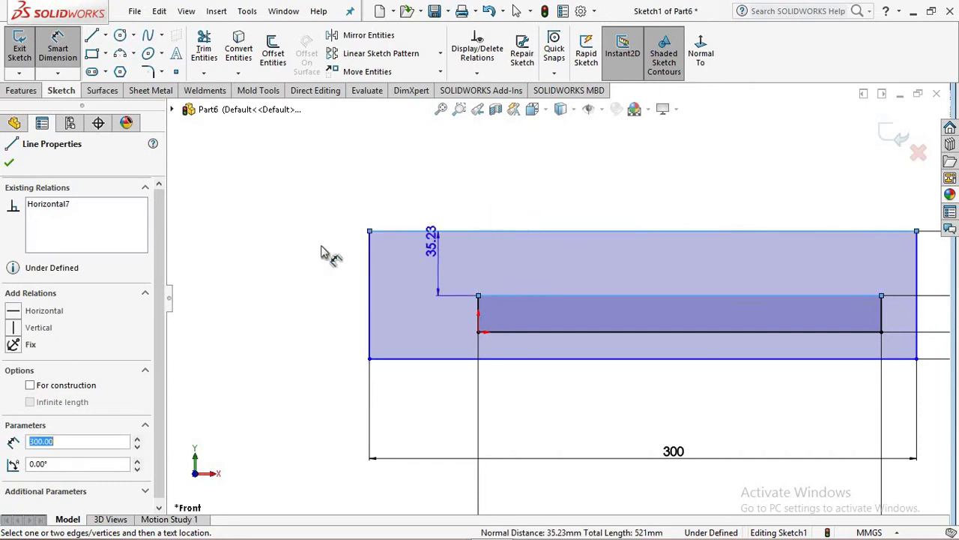
pyautogui.click(300, 262)
pyautogui.write('20')
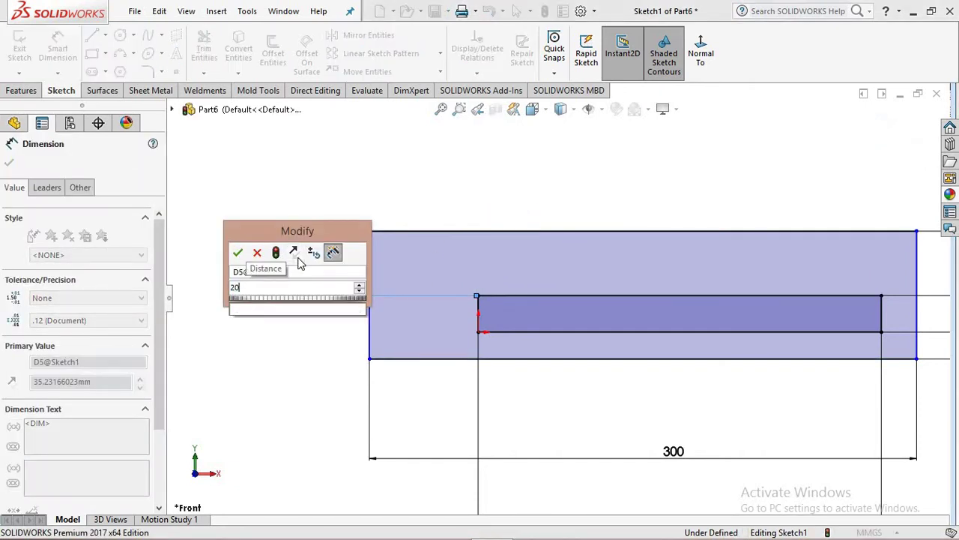
pyautogui.press('Return')
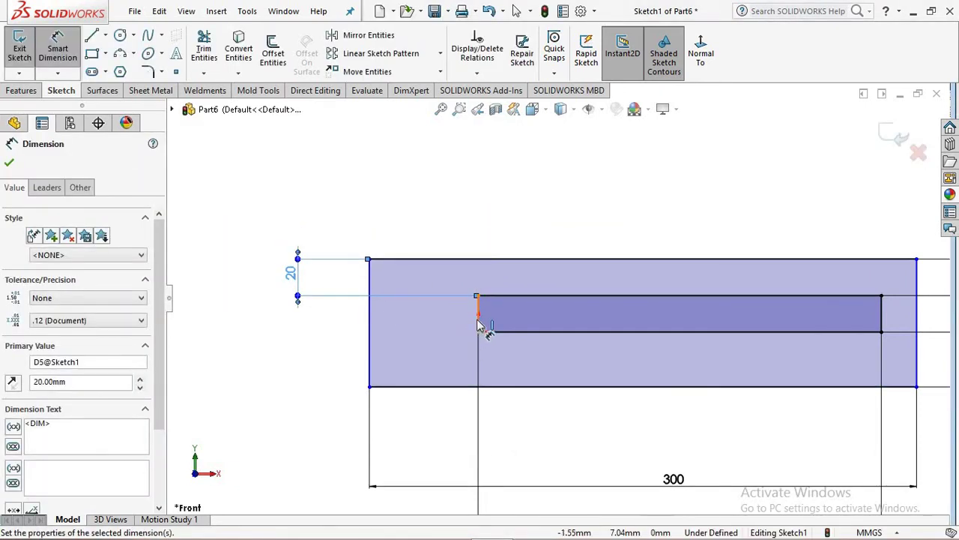
# Set the gap between the outer left edge and the slot's left edge to 40
pyautogui.click(370, 339)
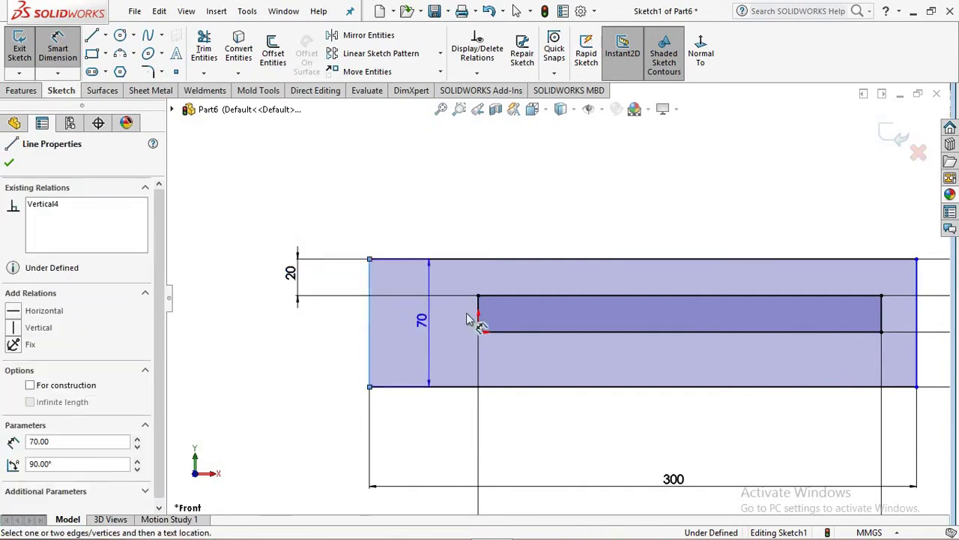
pyautogui.click(480, 311)
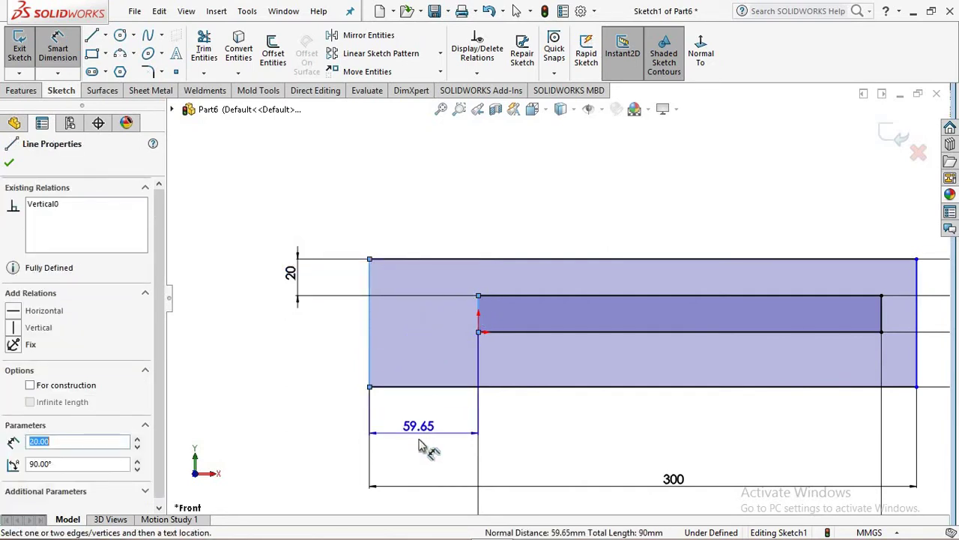
pyautogui.click(421, 446)
pyautogui.write('40')
pyautogui.press('Return')
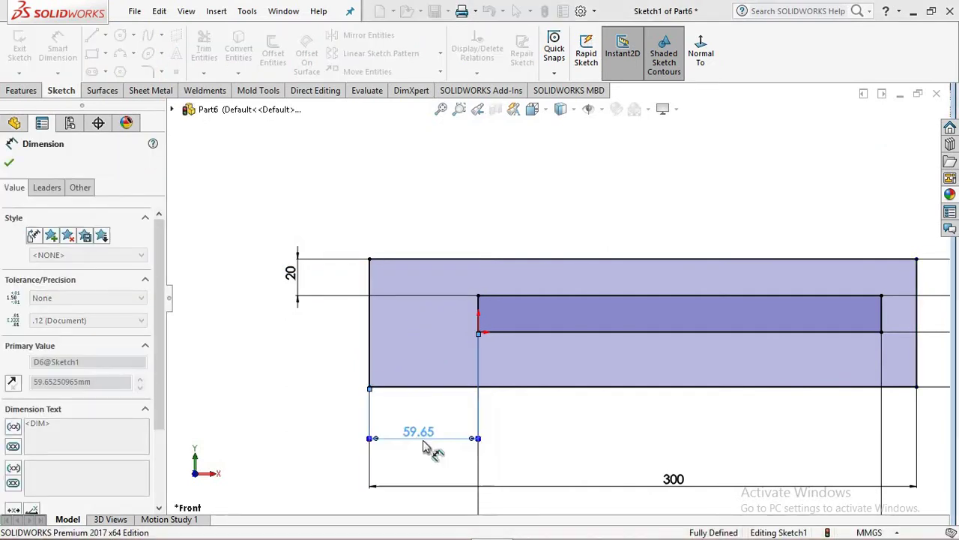
# Fit the fully defined sketch in view and show it in isometric
pyautogui.press('f')
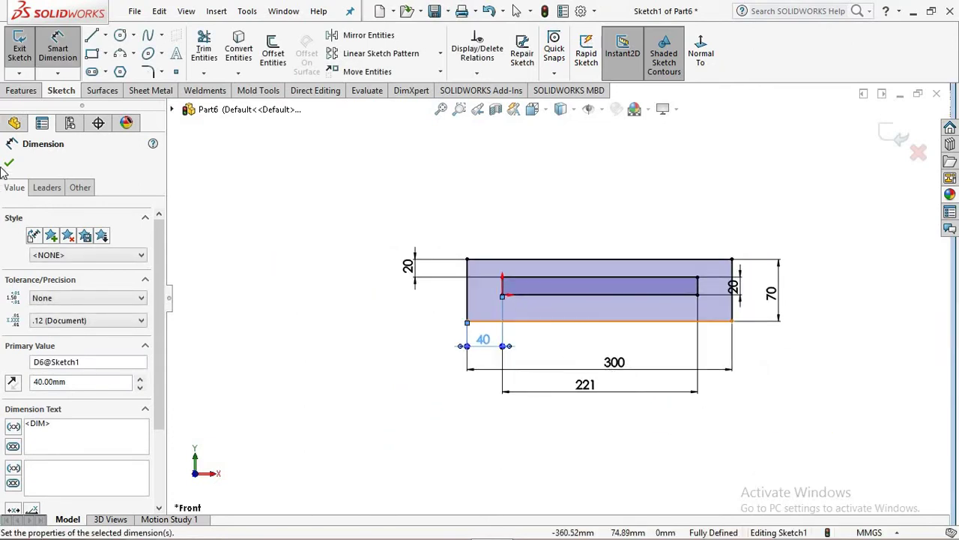
pyautogui.click(9, 166)
pyautogui.press('space')
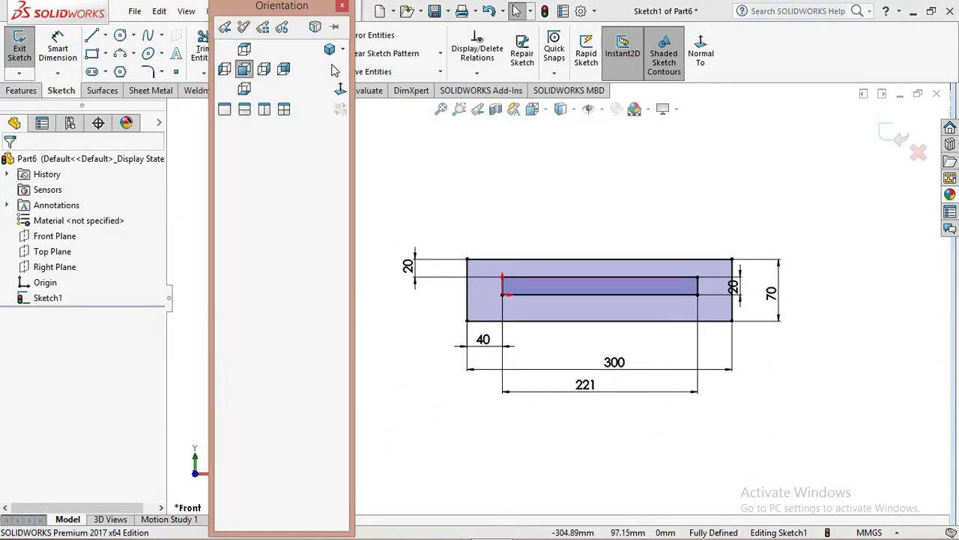
pyautogui.click(330, 50)
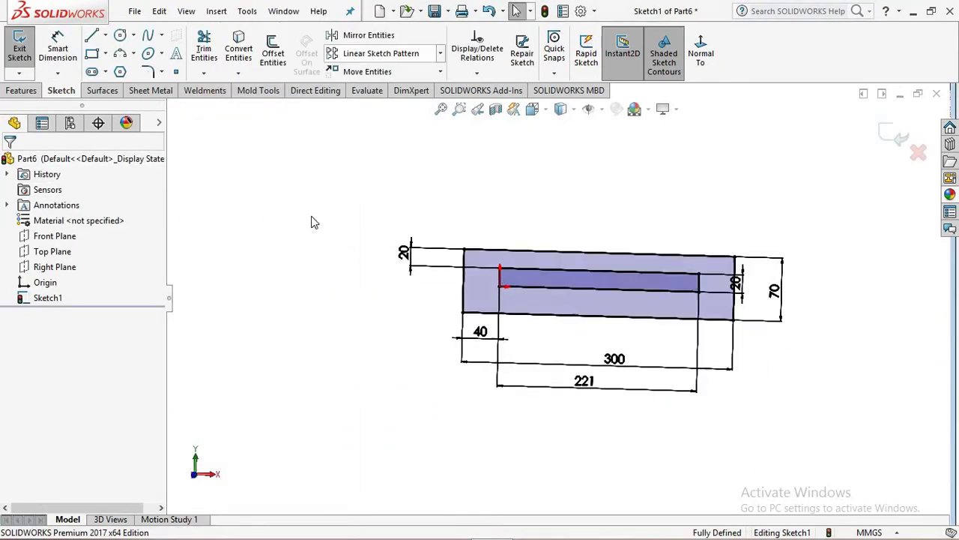
# Extrude the sketch 20 mm into a solid slotted plate and orbit to inspect it
pyautogui.click(22, 90)
pyautogui.click(26, 48)
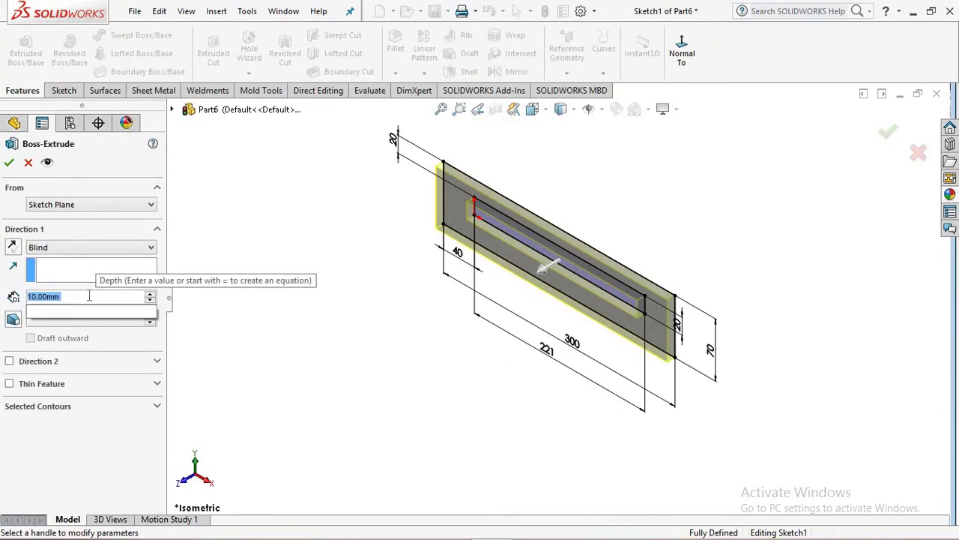
pyautogui.write('20')
pyautogui.press('Return')
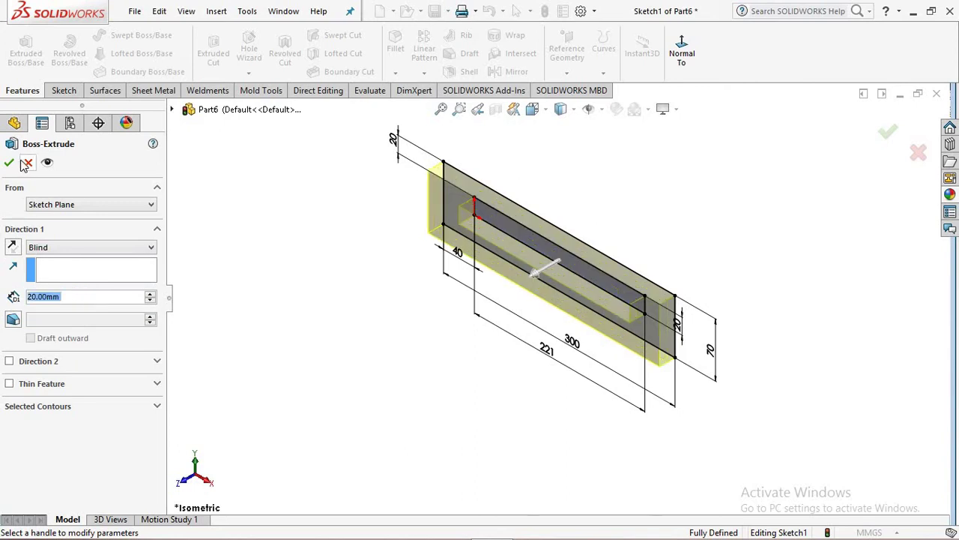
pyautogui.click(10, 167)
pyautogui.moveTo(285, 205)
pyautogui.mouseDown(button='middle')
pyautogui.moveTo(332, 253)
pyautogui.moveTo(293, 216)
pyautogui.moveTo(321, 202)
pyautogui.mouseUp(button='middle')
pyautogui.moveTo(427, 260)
pyautogui.mouseDown(button='middle')
pyautogui.moveTo(368, 218)
pyautogui.moveTo(419, 246)
pyautogui.moveTo(413, 289)
pyautogui.moveTo(450, 172)
pyautogui.moveTo(454, 238)
pyautogui.mouseUp(button='middle')
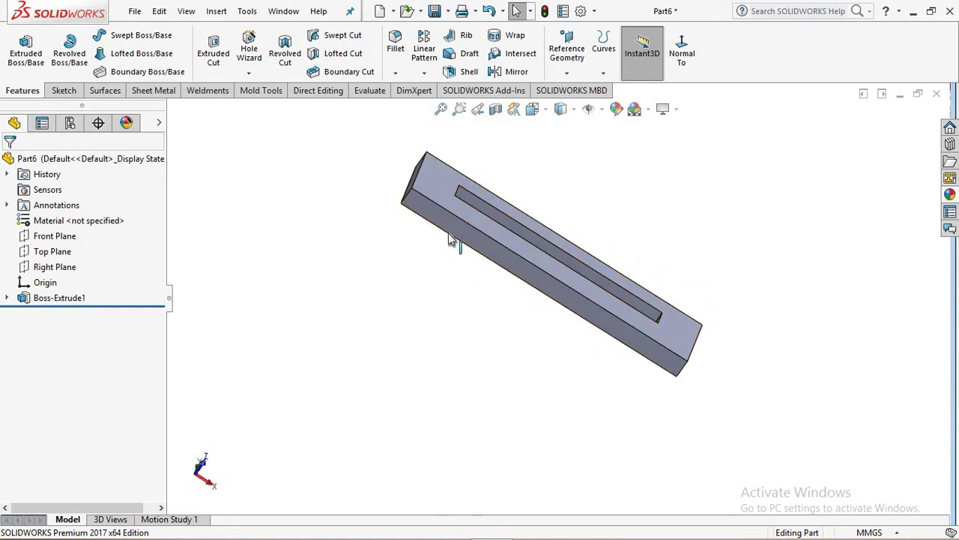
# On the plate's side face, sketch a corner rectangle enclosing the plate outline
pyautogui.click(443, 225)
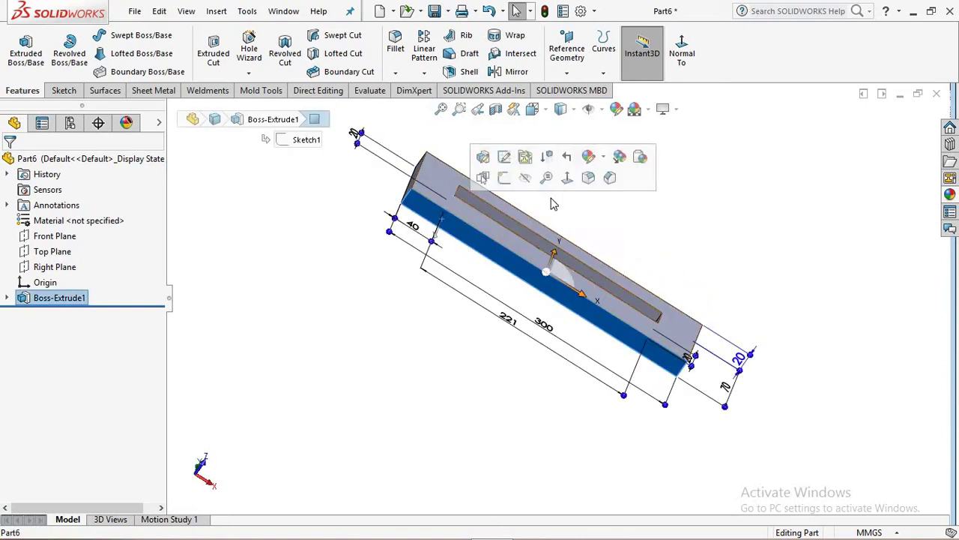
pyautogui.click(550, 180)
pyautogui.click(702, 69)
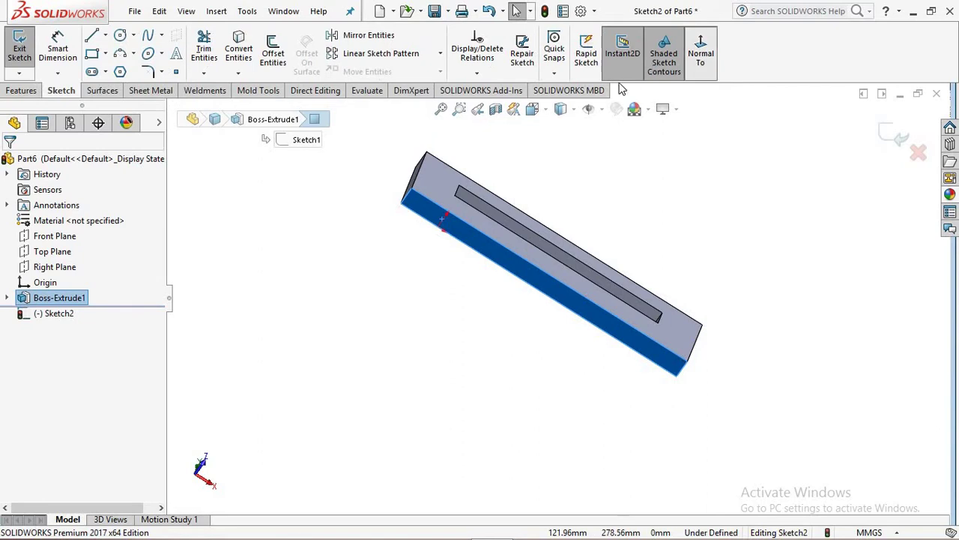
pyautogui.click(107, 55)
pyautogui.click(138, 70)
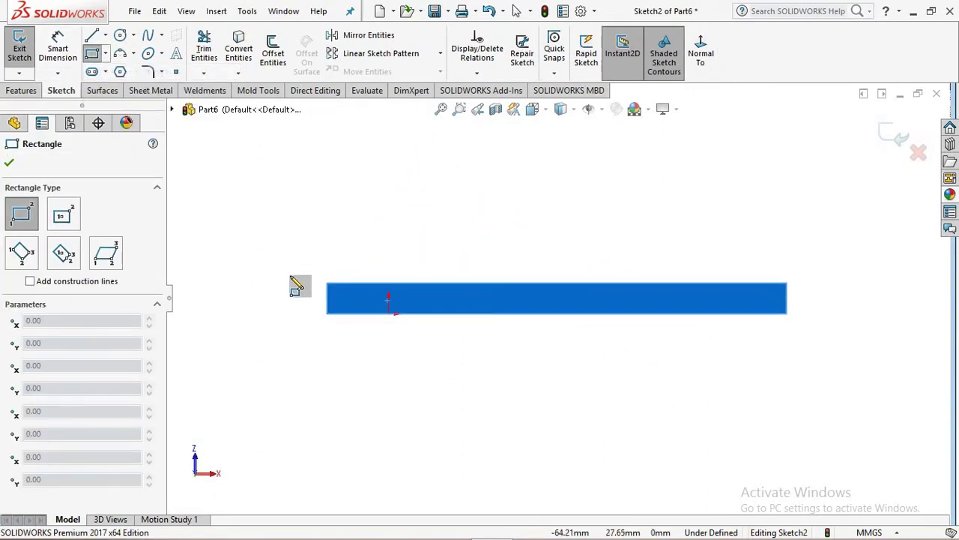
pyautogui.click(288, 335)
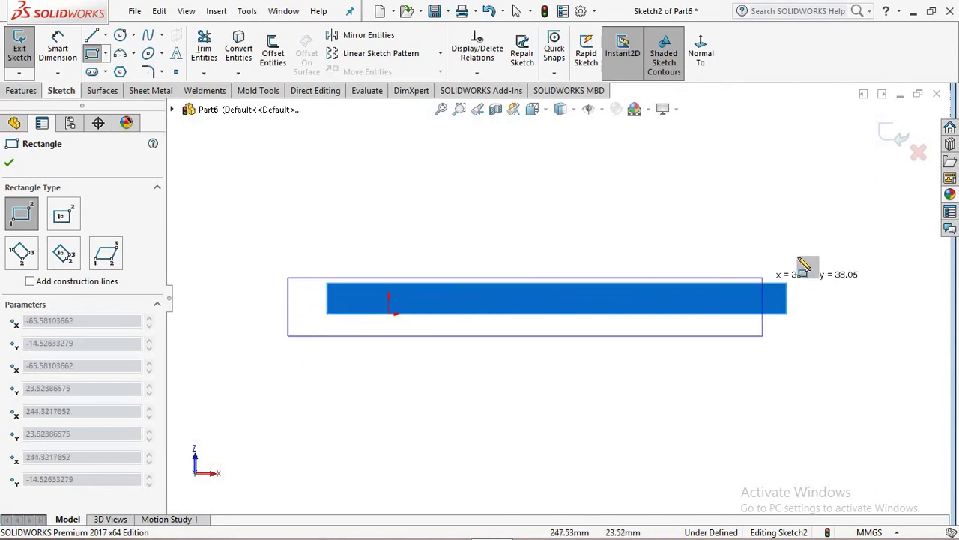
pyautogui.click(813, 252)
pyautogui.rightClick(501, 171)
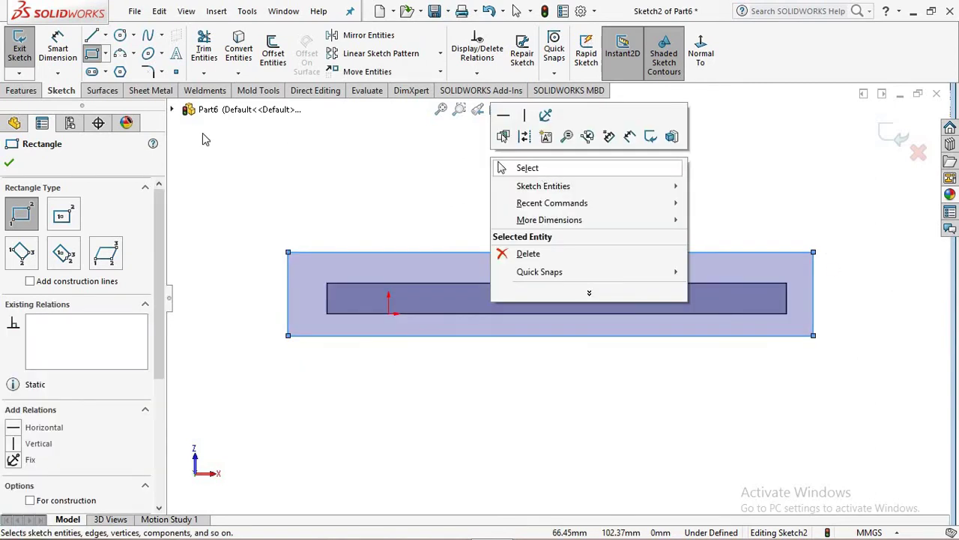
# Dimension the base bar rectangle 340 mm long and 40 mm high
pyautogui.click(58, 49)
pyautogui.click(439, 337)
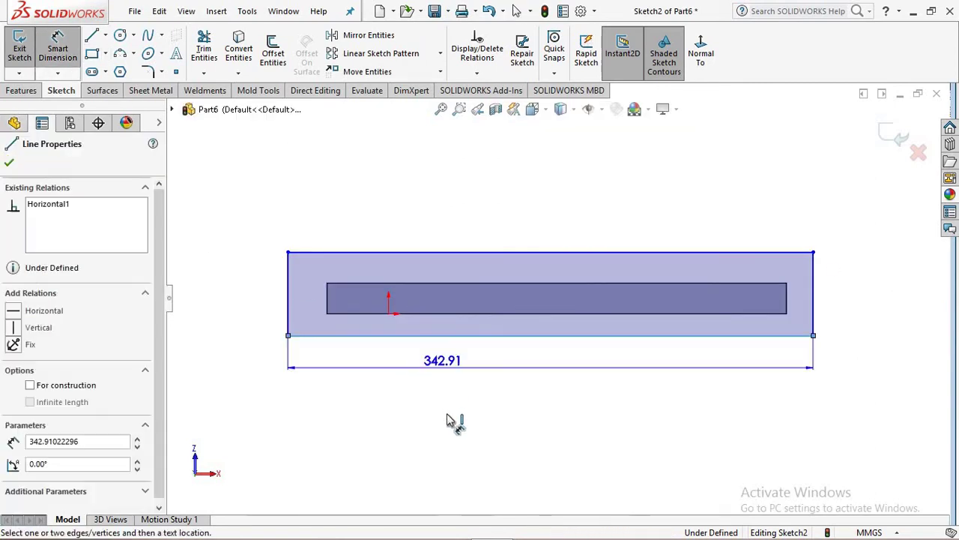
pyautogui.click(450, 421)
pyautogui.write('340')
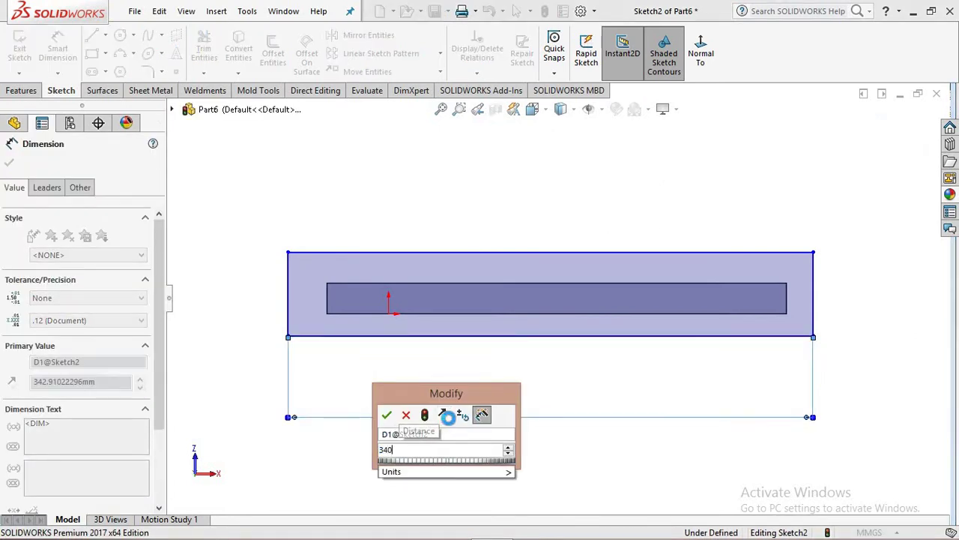
pyautogui.press('Return')
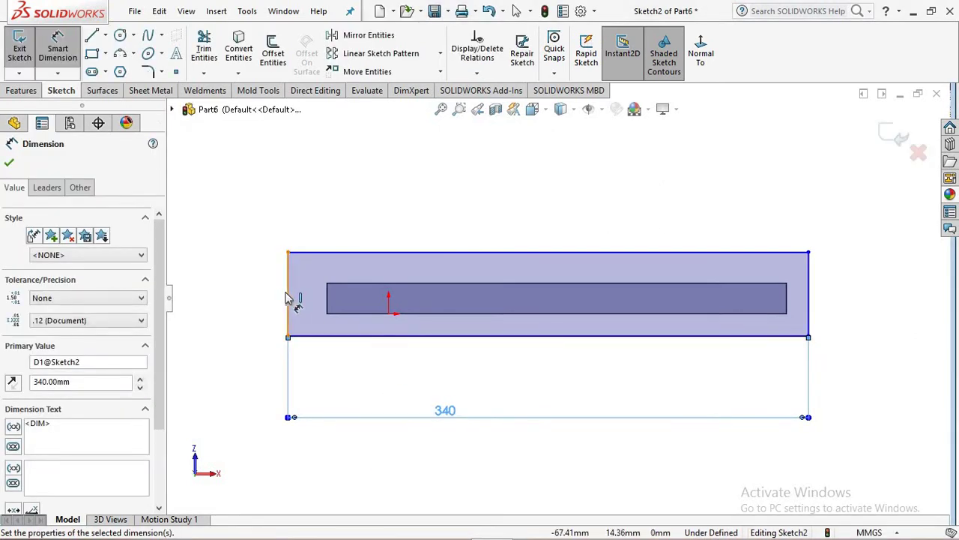
pyautogui.click(289, 311)
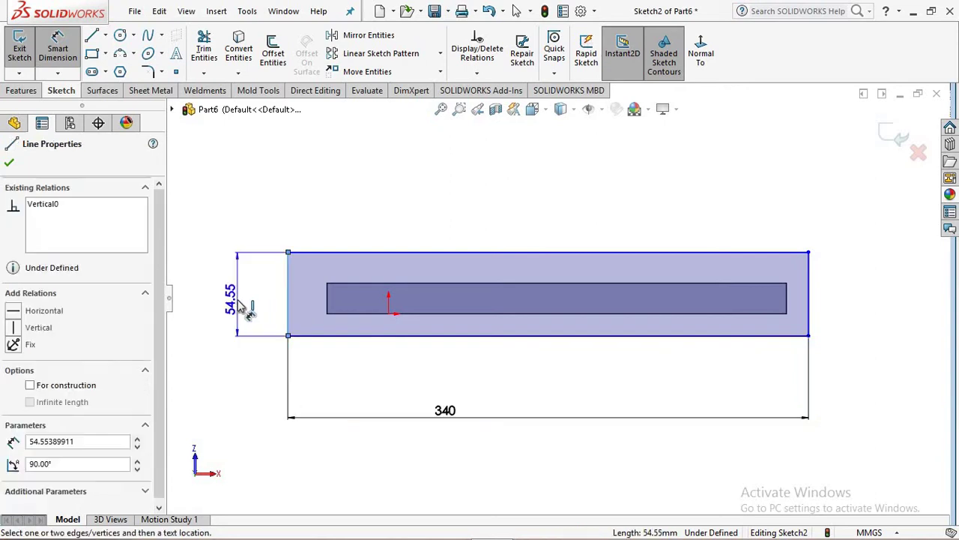
pyautogui.click(249, 298)
pyautogui.write('40')
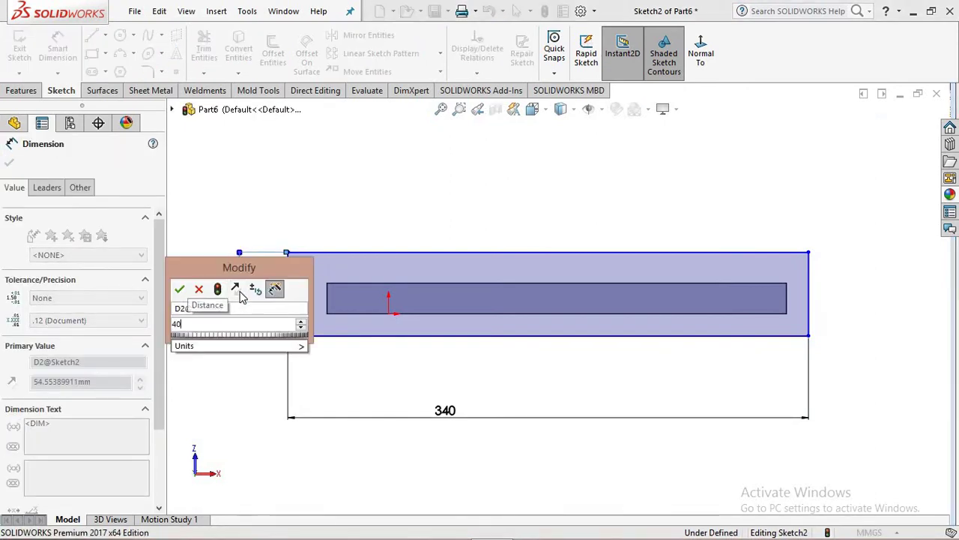
pyautogui.press('Return')
# Offset the rectangle's top edge 10 mm from the plate's top edge
pyautogui.scroll(-4, 367, 300)
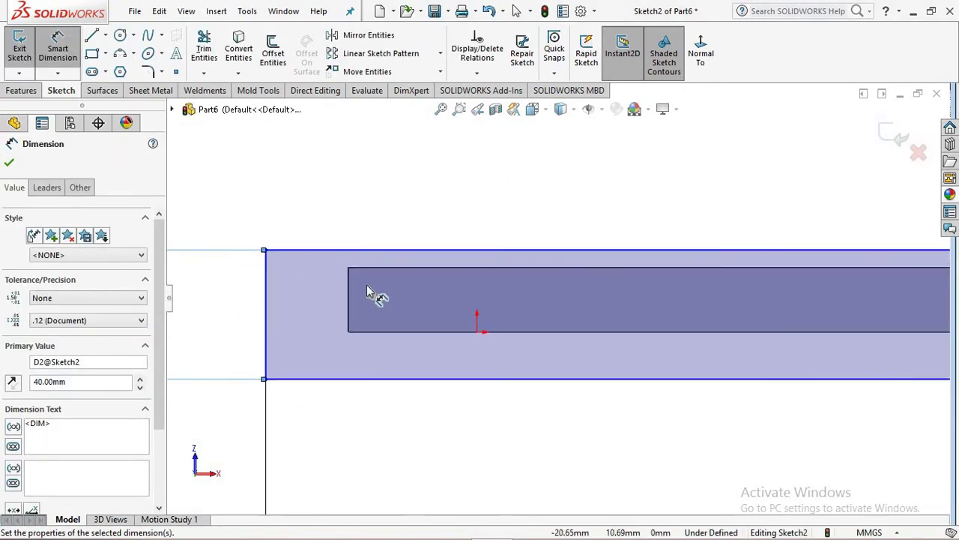
pyautogui.click(402, 271)
pyautogui.click(403, 249)
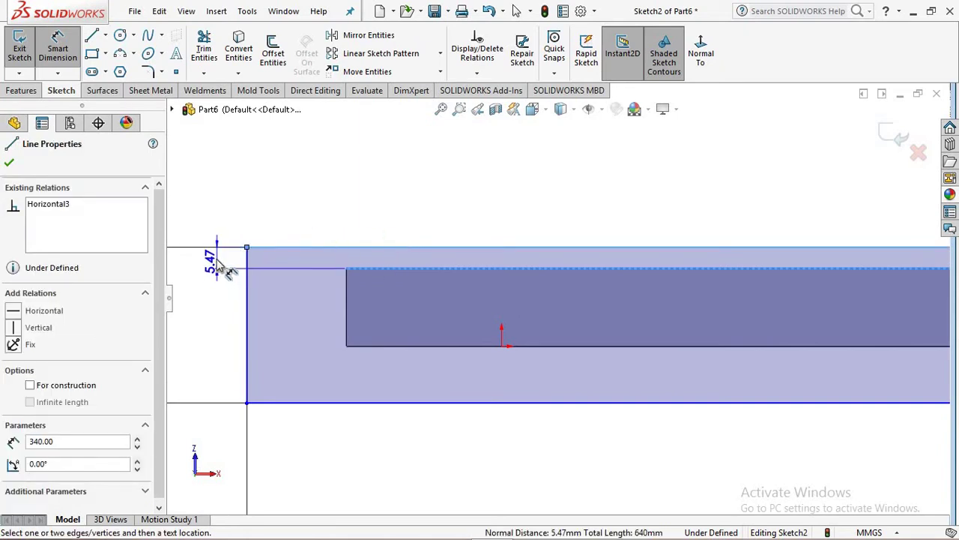
pyautogui.click(223, 268)
pyautogui.write('10')
pyautogui.press('Return')
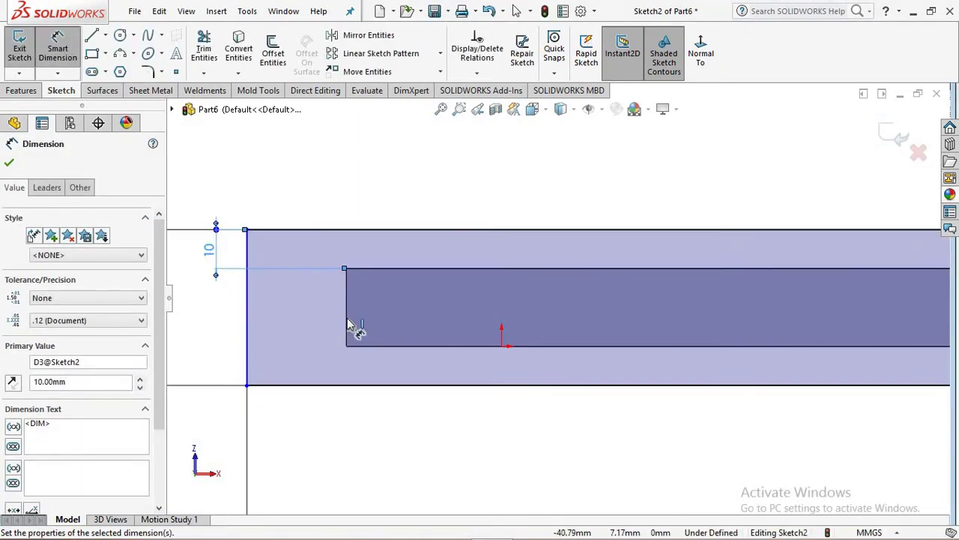
# Offset the rectangle's left edge 20 mm from the plate's left edge
pyautogui.scroll(-2, 349, 324)
pyautogui.scroll(2, 472, 313)
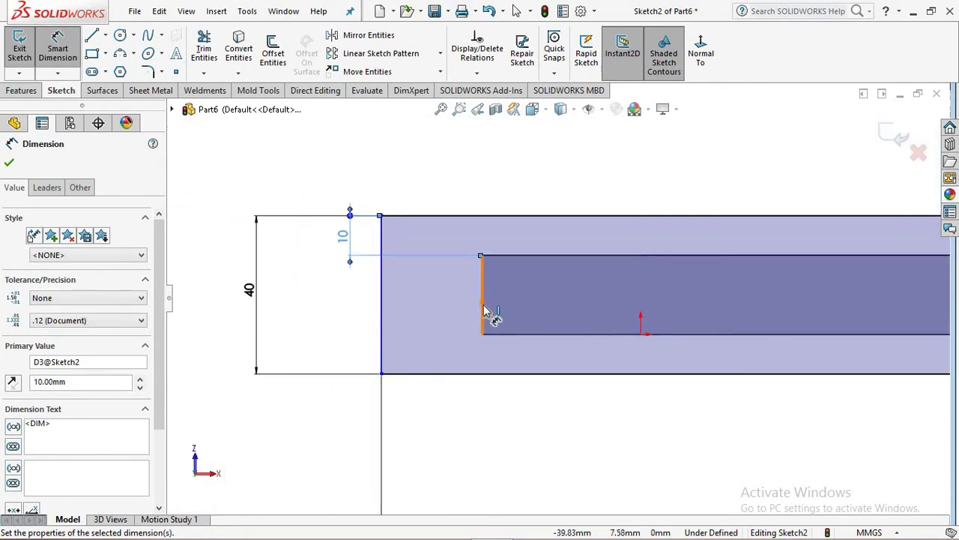
pyautogui.click(483, 311)
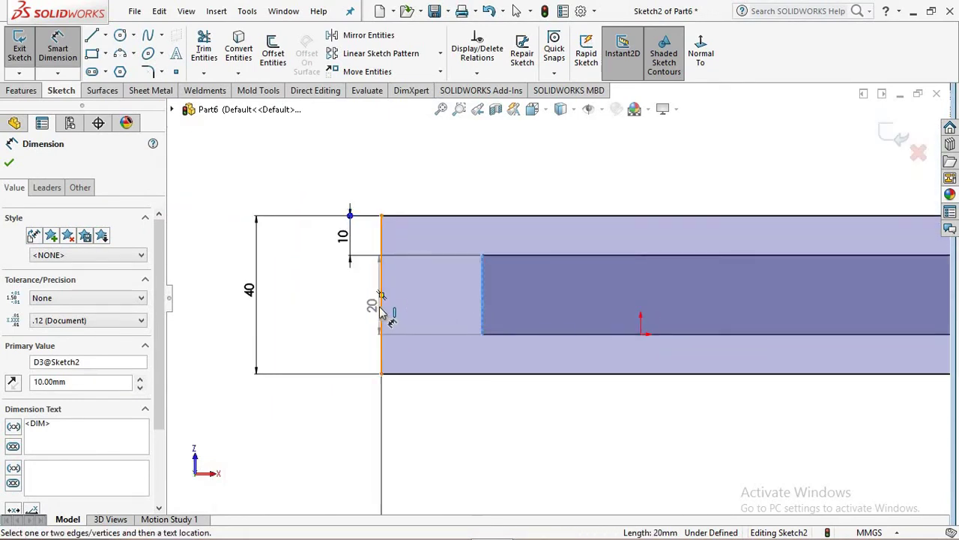
pyautogui.click(383, 309)
pyautogui.click(438, 437)
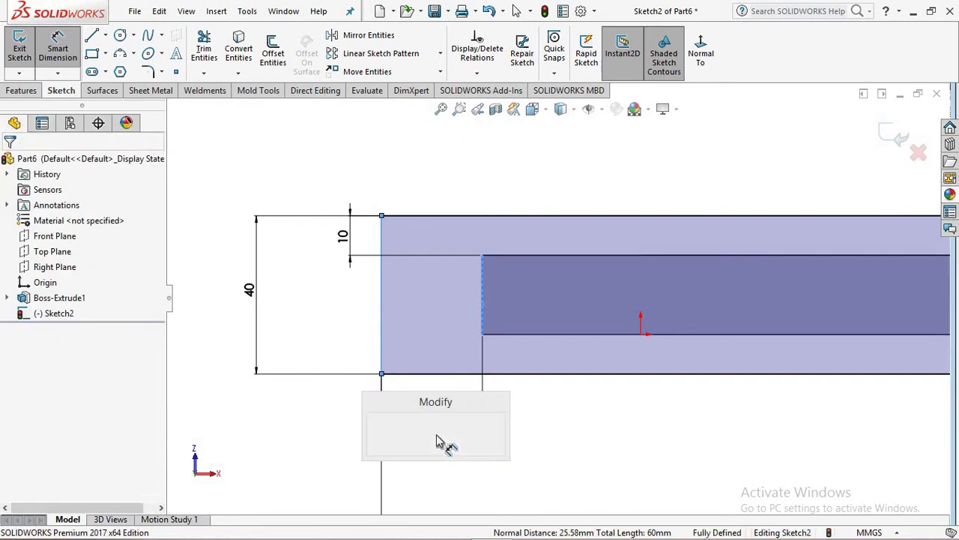
pyautogui.write('20')
pyautogui.press('Return')
# Extrude the base bar sketch 20 mm as a boss
pyautogui.scroll(3, 748, 377)
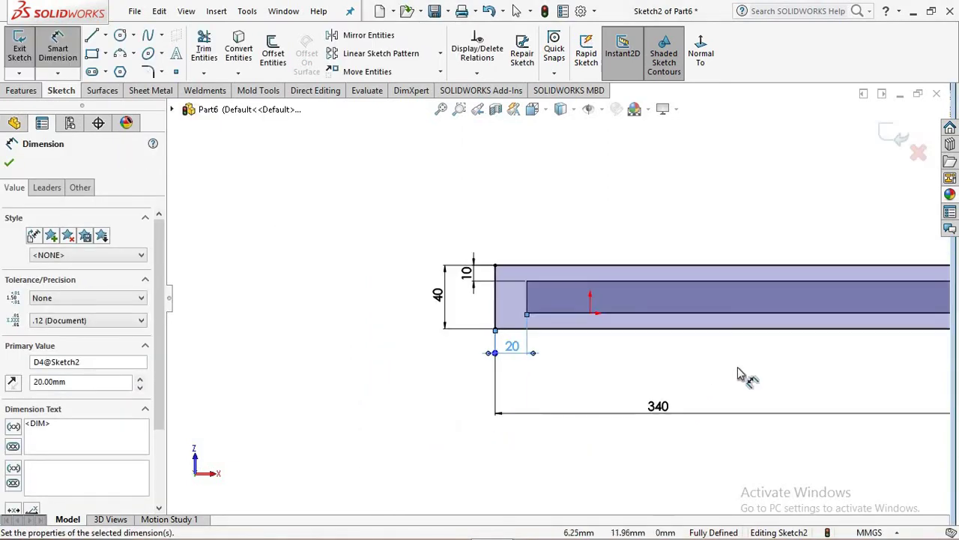
pyautogui.scroll(-2, 740, 327)
pyautogui.scroll(3, 725, 328)
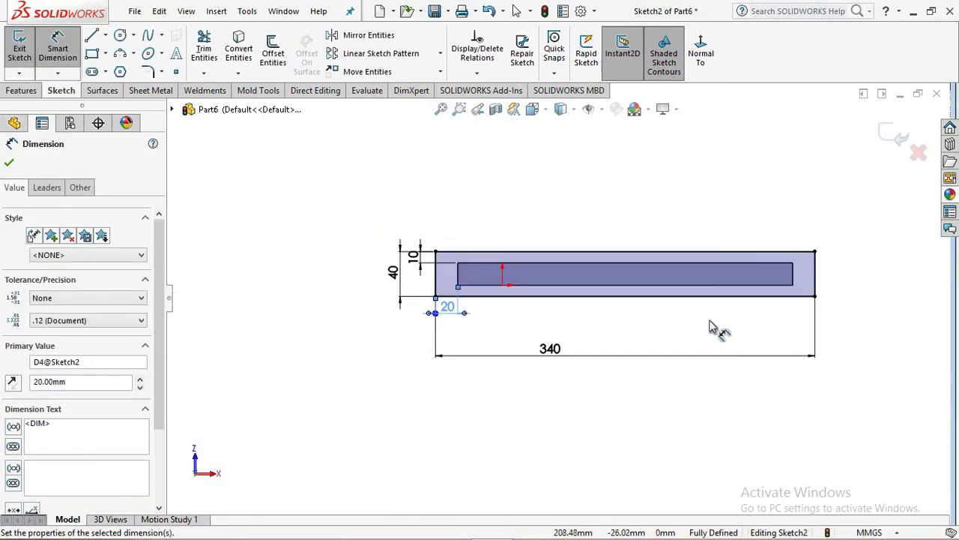
pyautogui.click(10, 165)
pyautogui.click(18, 90)
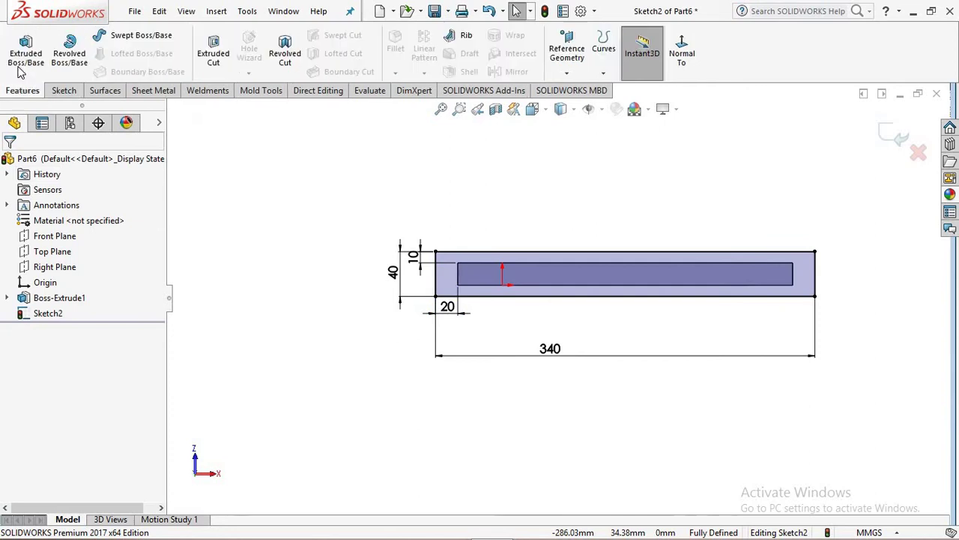
pyautogui.click(20, 66)
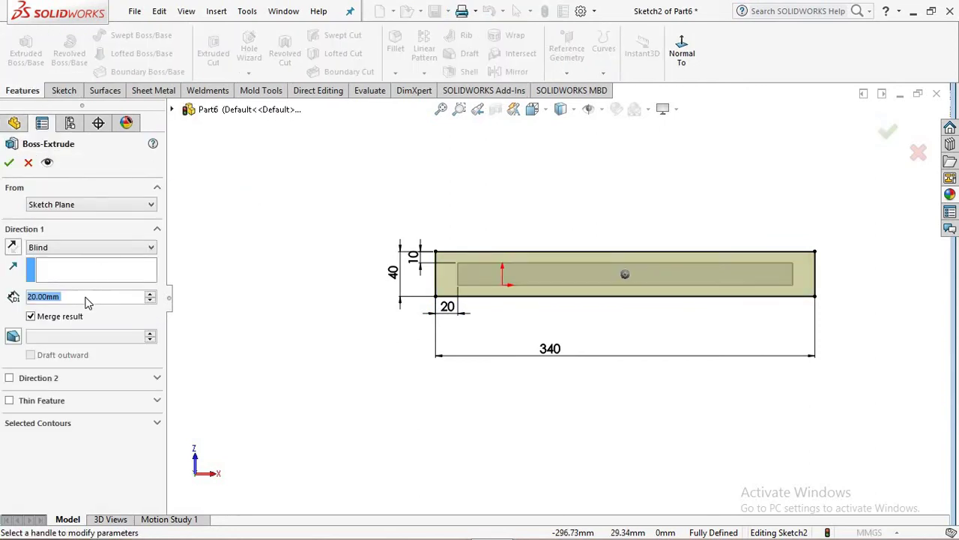
pyautogui.click(10, 165)
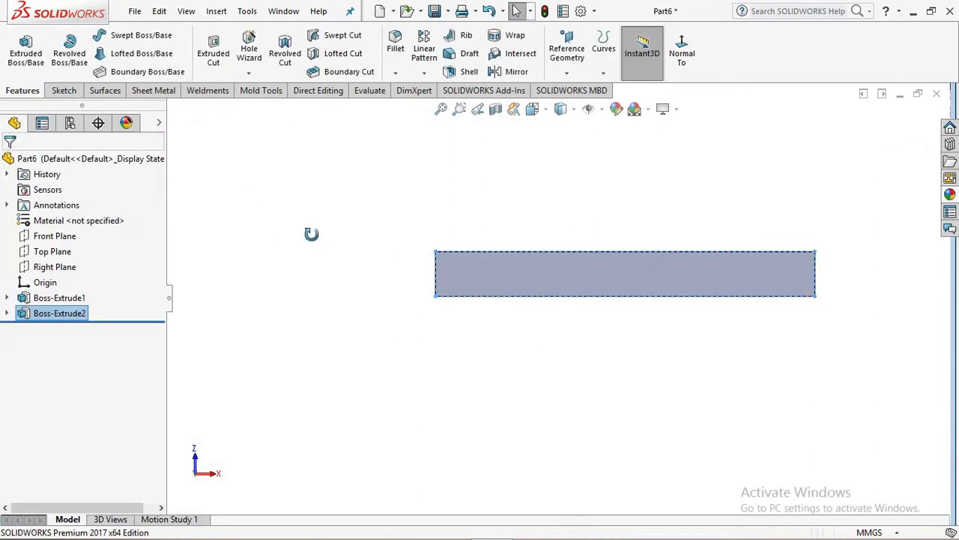
# Orbit the part to a front-facing view to inspect the new base bar
pyautogui.moveTo(397, 229)
pyautogui.mouseDown(button='middle')
pyautogui.moveTo(304, 244)
pyautogui.moveTo(463, 259)
pyautogui.mouseUp(button='middle')
pyautogui.click(463, 259)
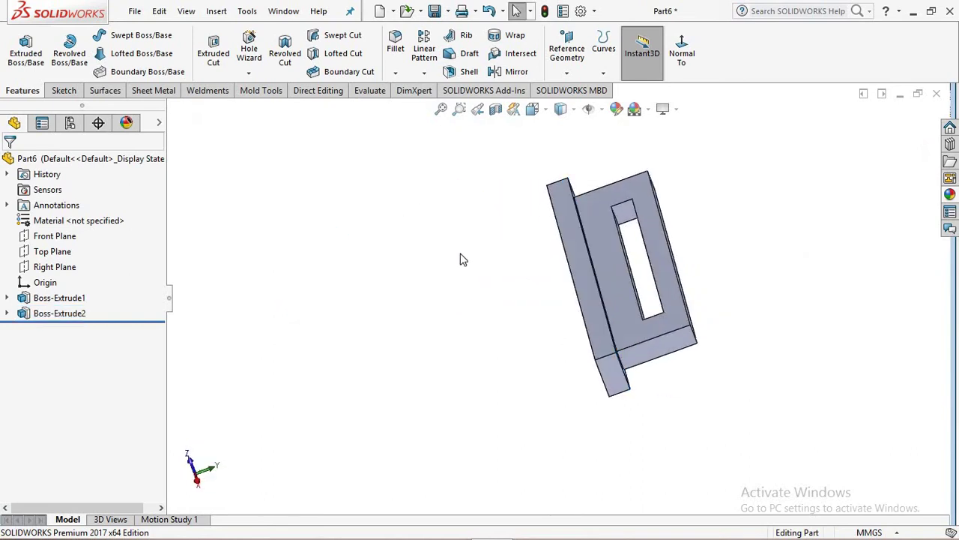
pyautogui.moveTo(548, 212)
pyautogui.mouseDown(button='middle')
pyautogui.moveTo(500, 154)
pyautogui.moveTo(578, 257)
pyautogui.moveTo(555, 197)
pyautogui.moveTo(626, 245)
pyautogui.moveTo(589, 310)
pyautogui.mouseUp(button='middle')
pyautogui.scroll(-3, 568, 310)
pyautogui.scroll(2, 546, 296)
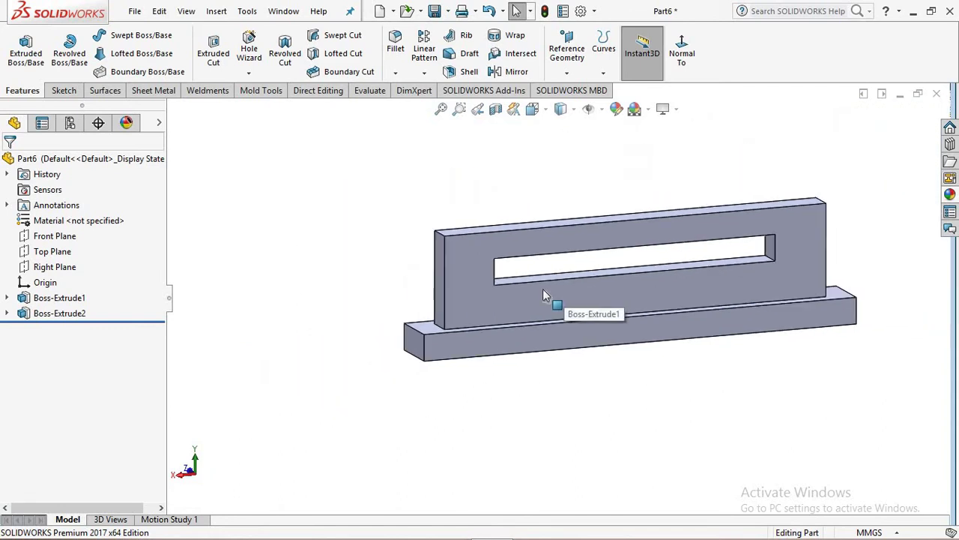
pyautogui.scroll(-3, 542, 289)
pyautogui.scroll(3, 515, 267)
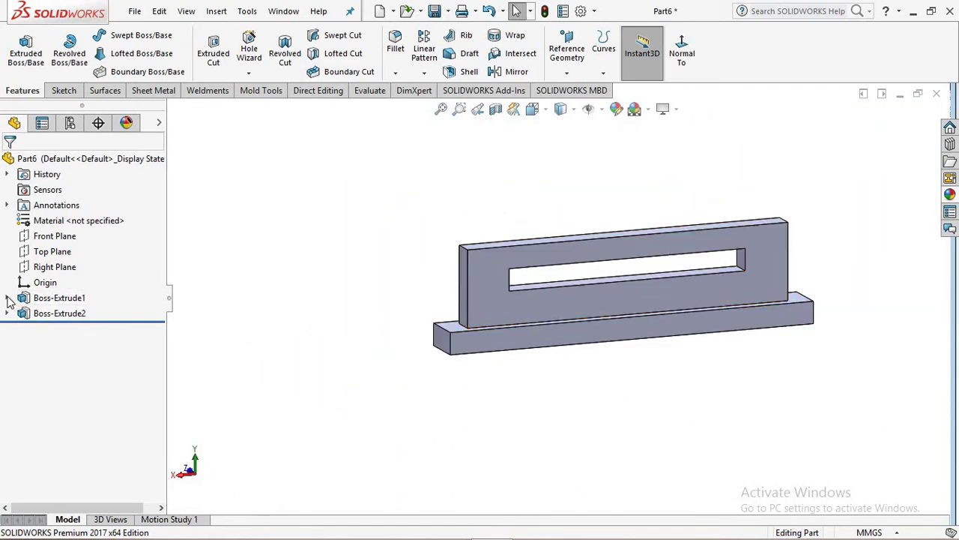
# Expand Boss-Extrude1 and show the plate's Sketch1 on the model
pyautogui.click(8, 298)
pyautogui.click(56, 312)
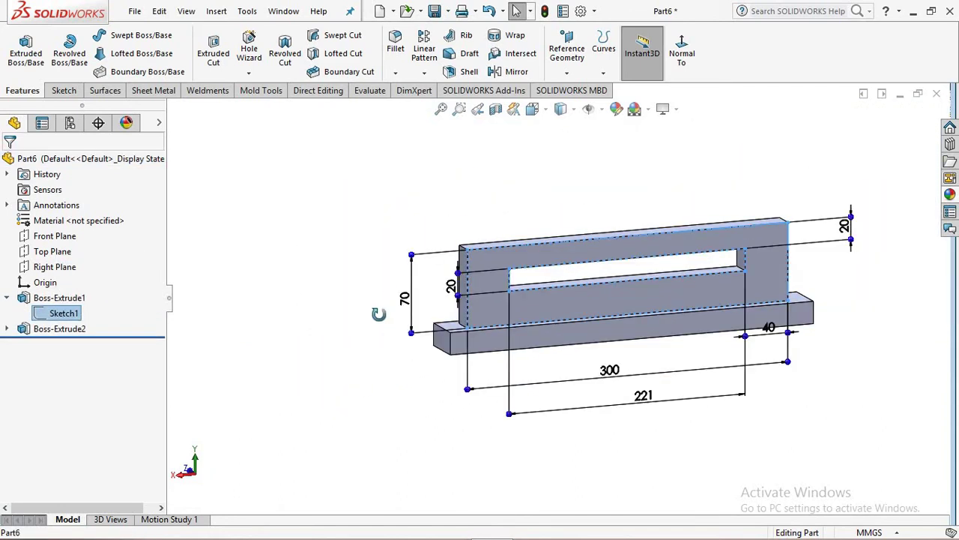
pyautogui.moveTo(379, 313)
pyautogui.mouseDown(button='middle')
pyautogui.moveTo(338, 295)
pyautogui.moveTo(353, 312)
pyautogui.mouseUp(button='middle')
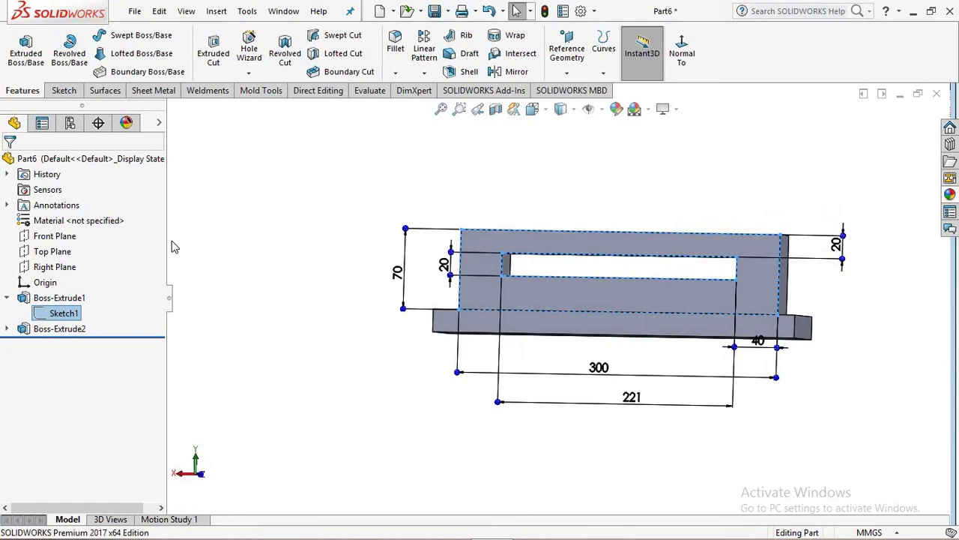
pyautogui.scroll(-5, 512, 259)
pyautogui.scroll(4, 460, 239)
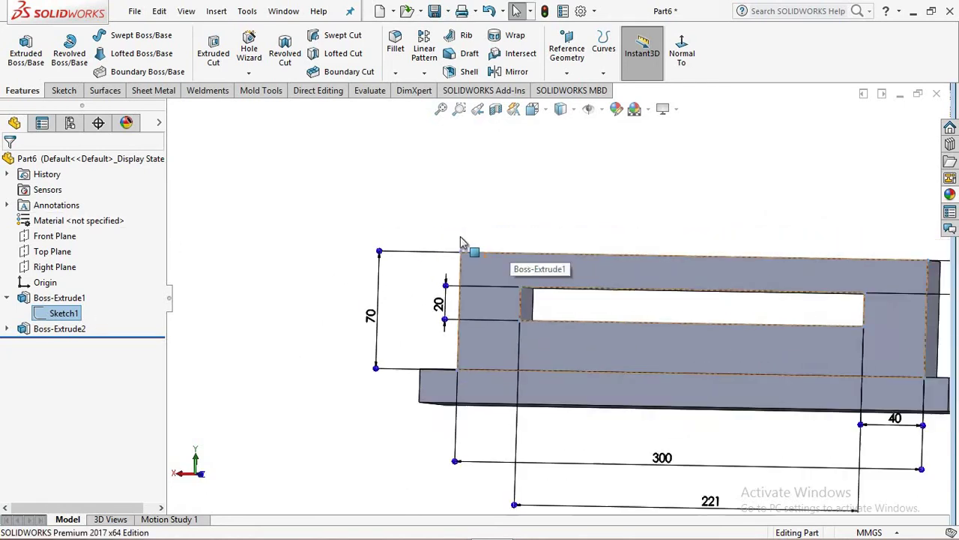
pyautogui.scroll(1, 460, 239)
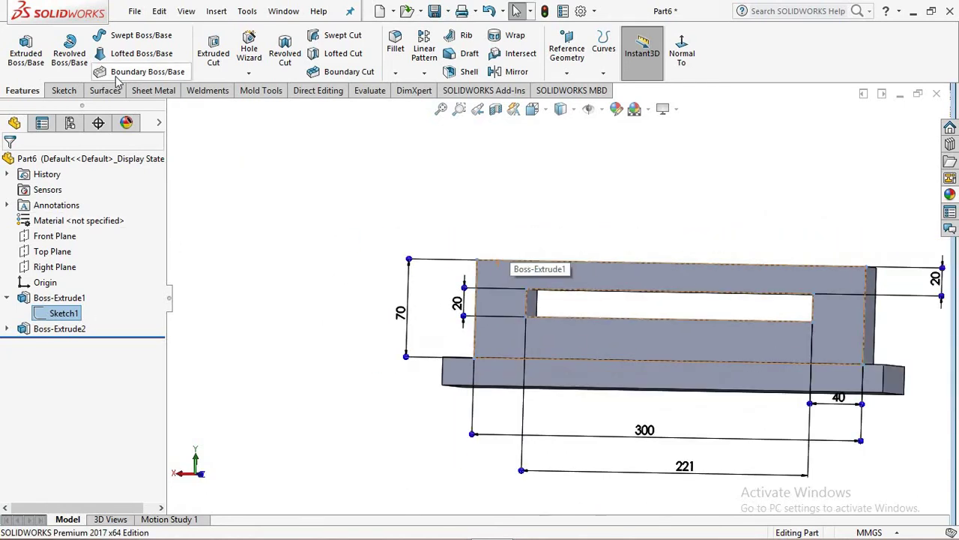
# Collapse Boss-Extrude1 and clear the selection so the sketch dimensions disappear
pyautogui.click(64, 90)
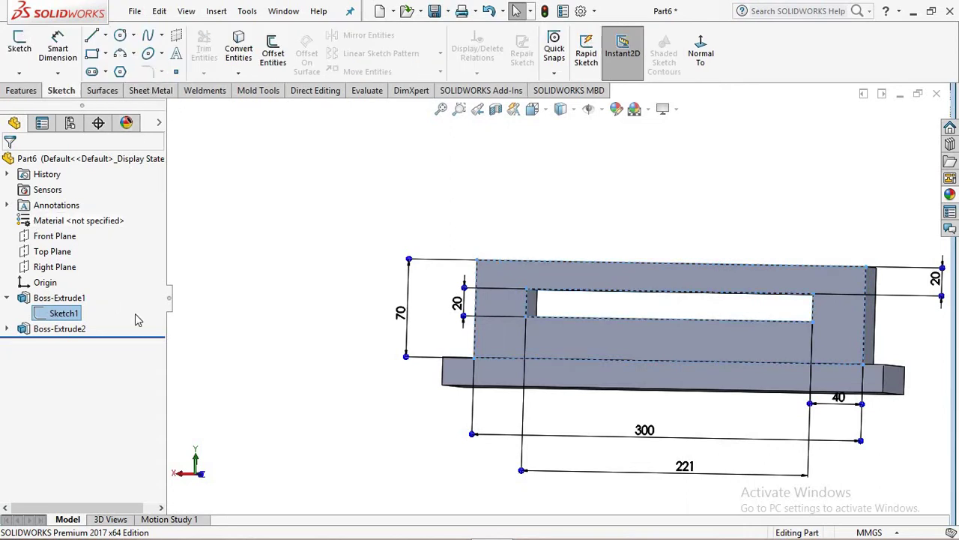
pyautogui.click(8, 298)
pyautogui.scroll(3, 667, 330)
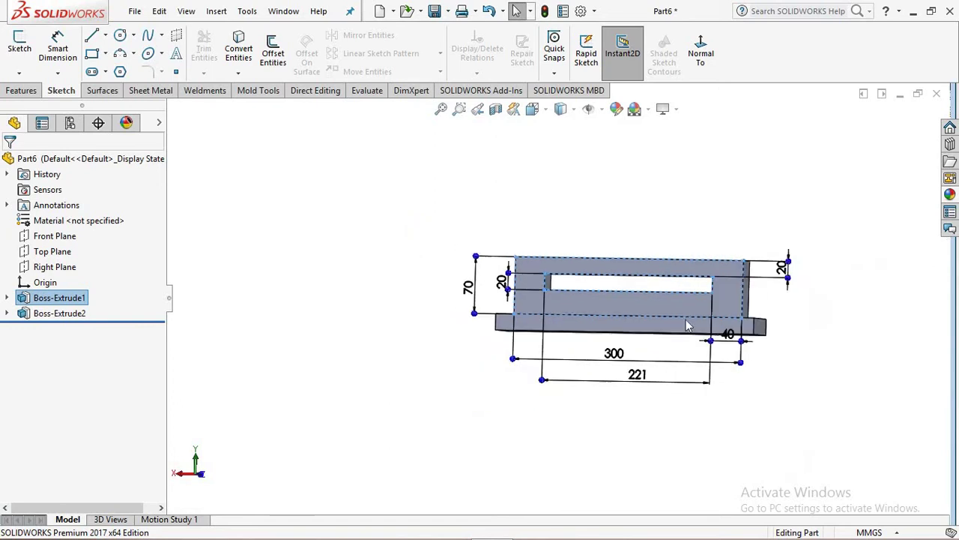
pyautogui.scroll(-3, 697, 318)
pyautogui.scroll(1, 459, 293)
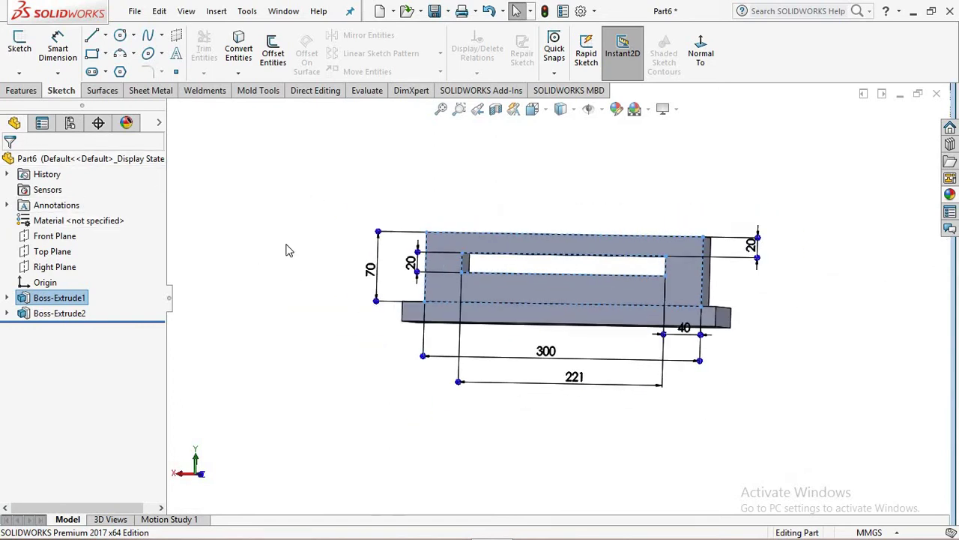
pyautogui.click(302, 223)
pyautogui.scroll(-1, 358, 171)
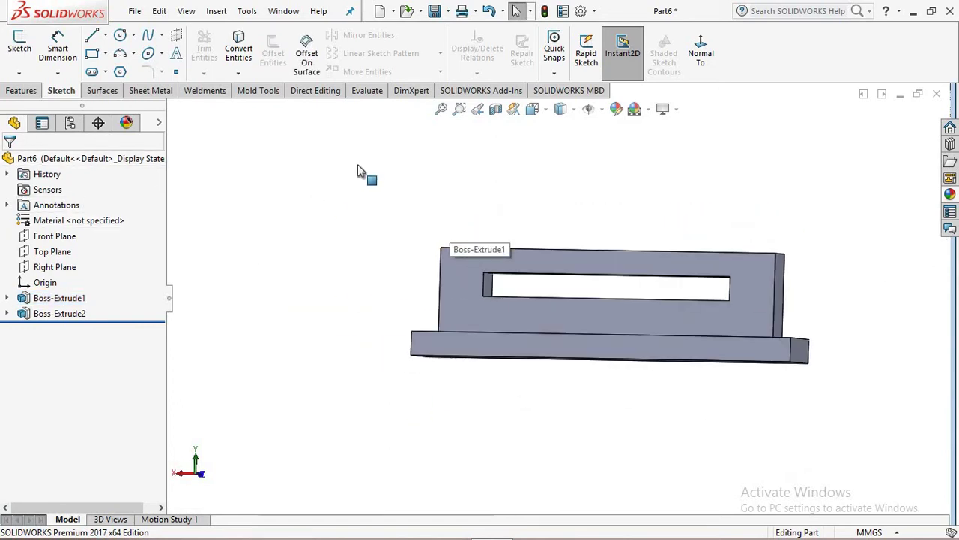
# Set a 30 mm fillet radius and select the plate's top-left and top-right corner edges
pyautogui.click(30, 91)
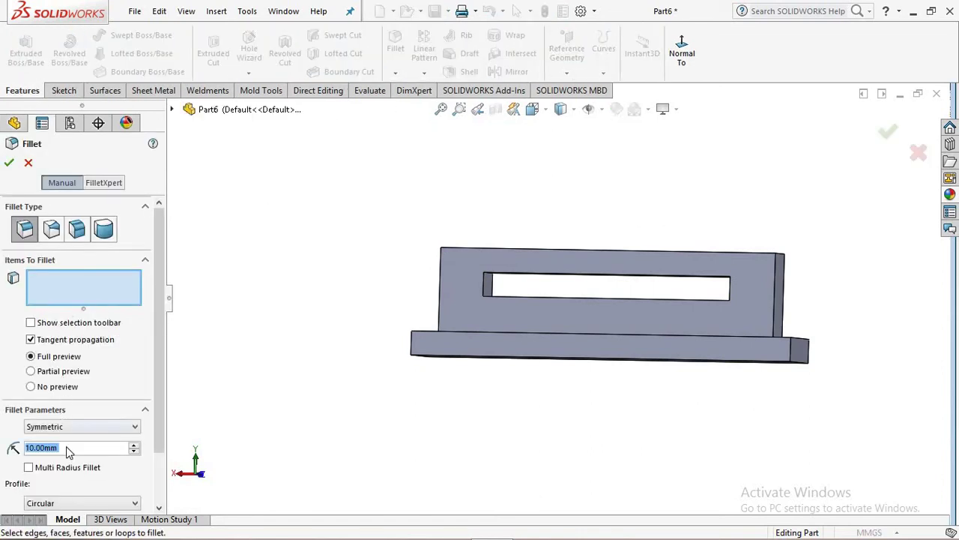
pyautogui.write('30')
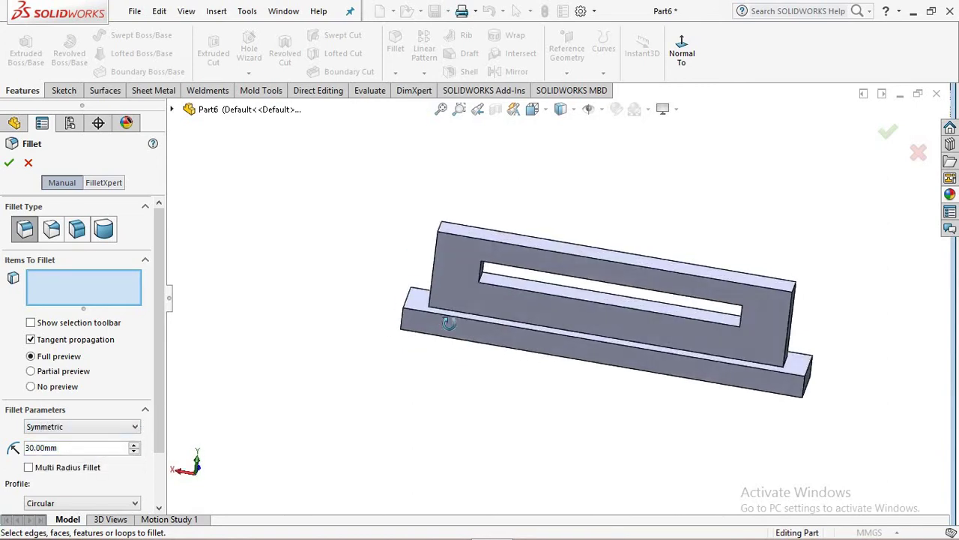
pyautogui.moveTo(414, 256)
pyautogui.mouseDown(button='middle')
pyautogui.moveTo(492, 353)
pyautogui.moveTo(514, 267)
pyautogui.mouseUp(button='middle')
pyautogui.scroll(-3, 483, 261)
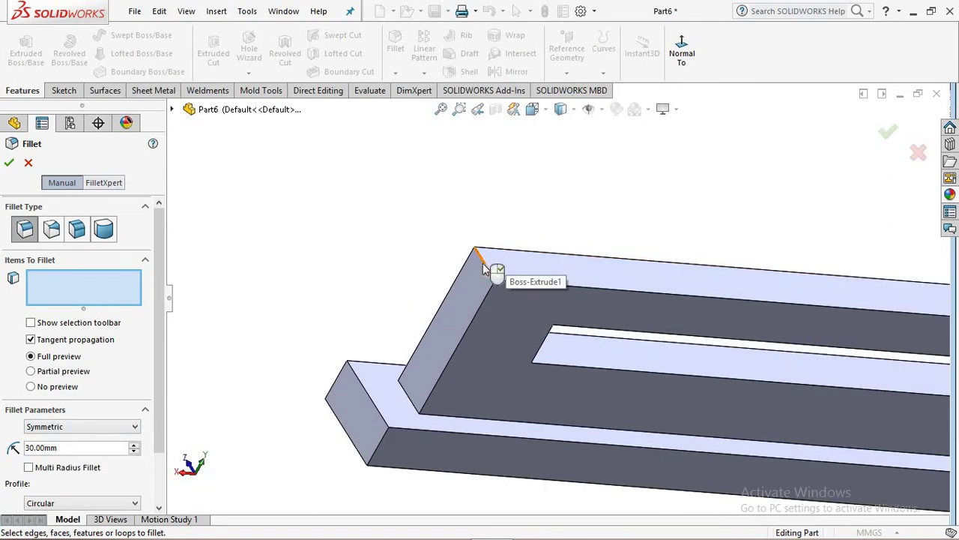
pyautogui.click(483, 263)
pyautogui.scroll(3, 615, 358)
pyautogui.moveTo(621, 268); pyautogui.dragTo(781, 332, button='middle')
pyautogui.scroll(-2, 781, 337)
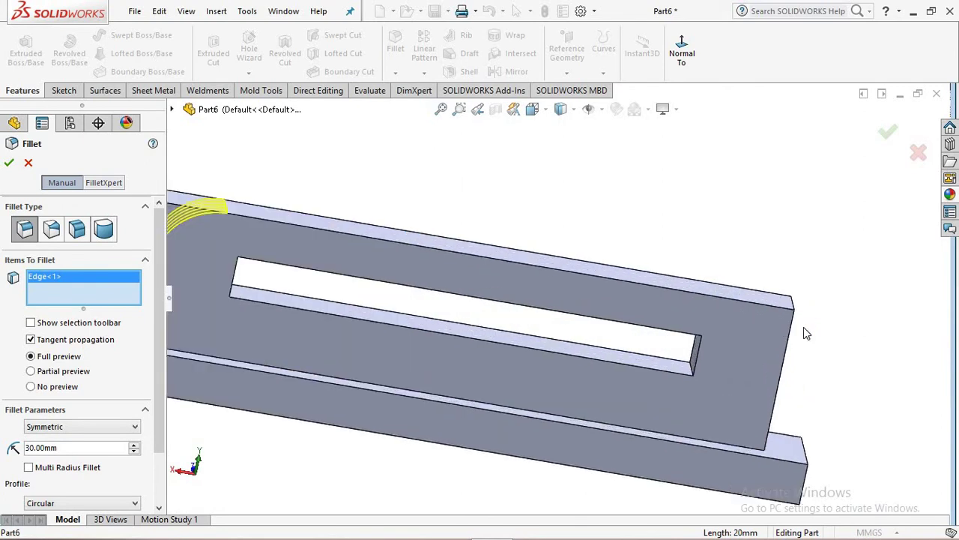
pyautogui.scroll(-2, 803, 327)
pyautogui.scroll(-2, 760, 342)
pyautogui.click(773, 298)
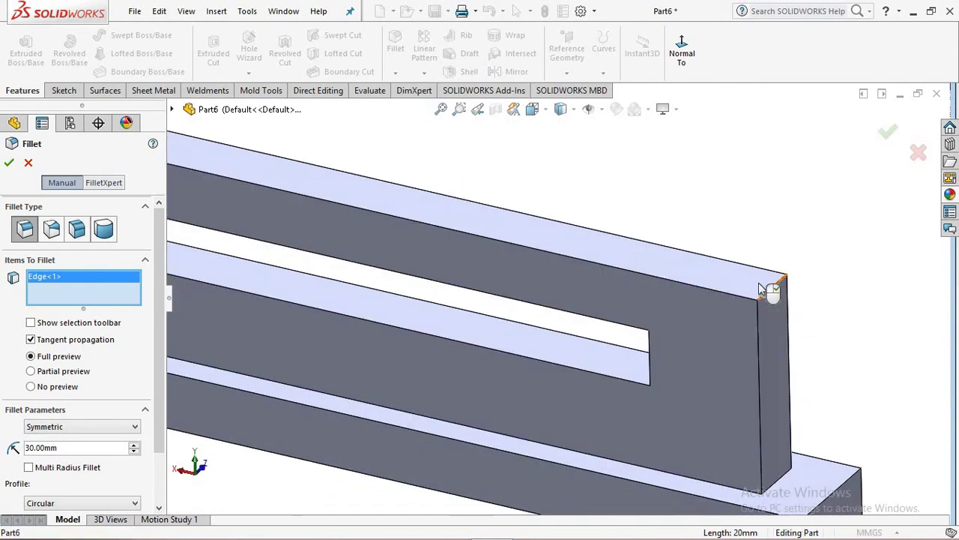
# Confirm the 30 mm fillet, inspect the rounded corners, and open the Reference Geometry list
pyautogui.press('Return')
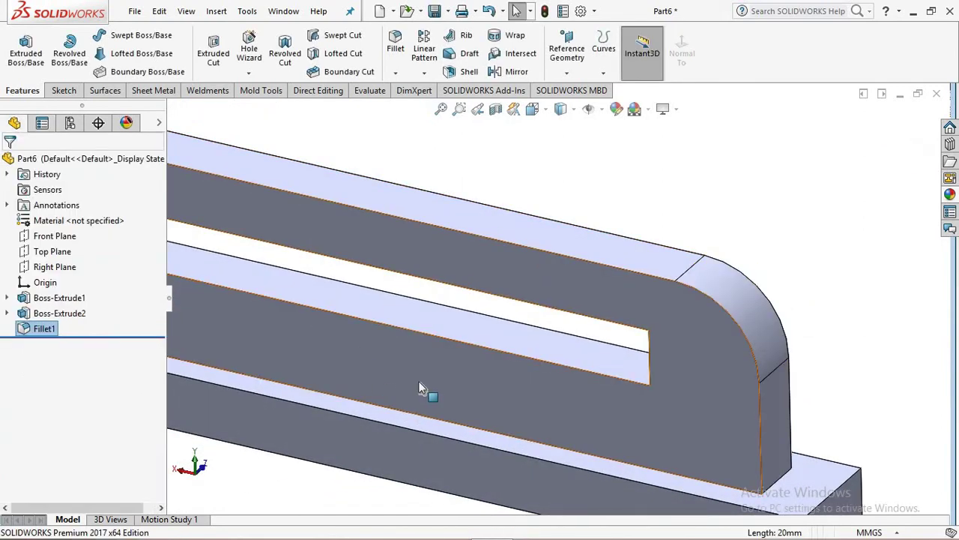
pyautogui.scroll(-2, 424, 386)
pyautogui.moveTo(467, 369); pyautogui.dragTo(431, 283, button='middle')
pyautogui.scroll(-3, 459, 343)
pyautogui.scroll(3, 458, 344)
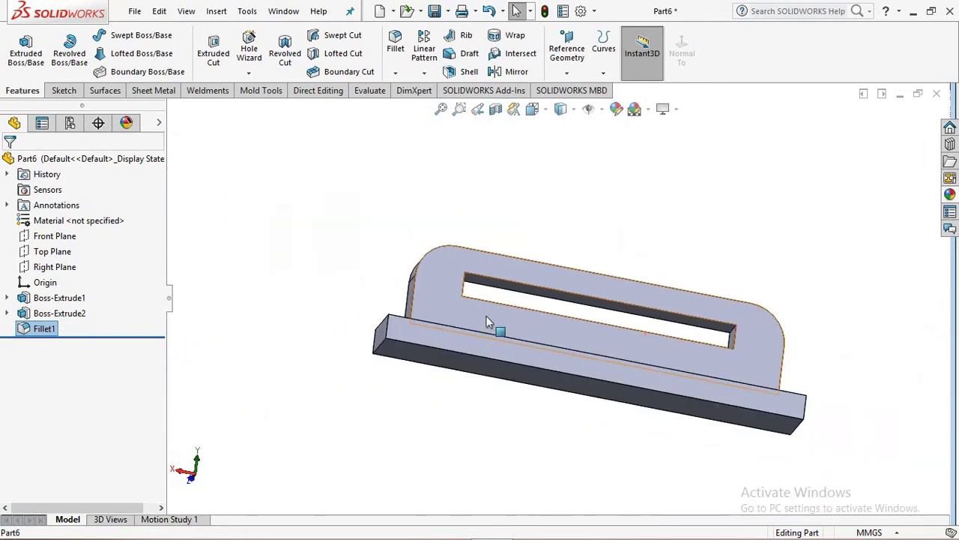
pyautogui.moveTo(458, 343)
pyautogui.mouseDown(button='middle')
pyautogui.moveTo(553, 345)
pyautogui.moveTo(8, 257)
pyautogui.mouseUp(button='middle')
pyautogui.scroll(-3, 554, 344)
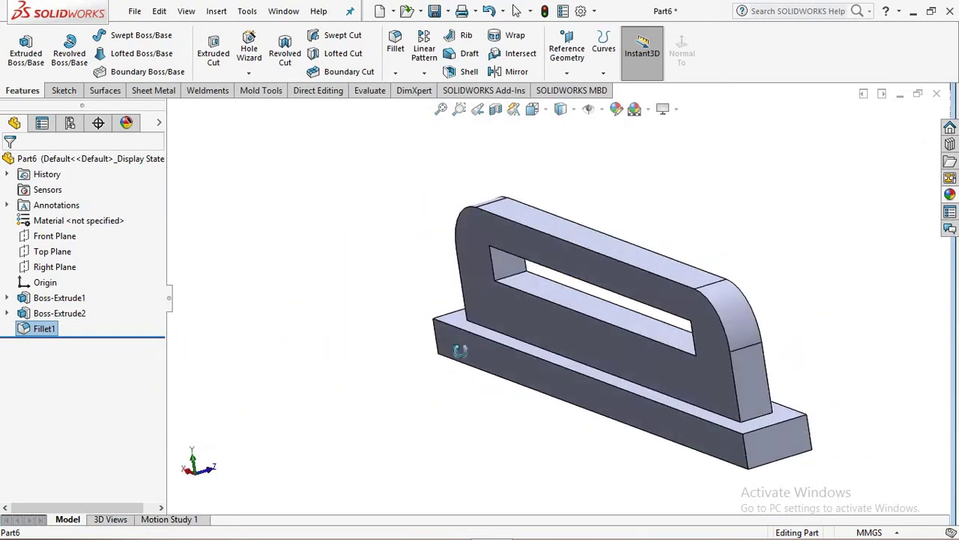
pyautogui.scroll(2, 667, 375)
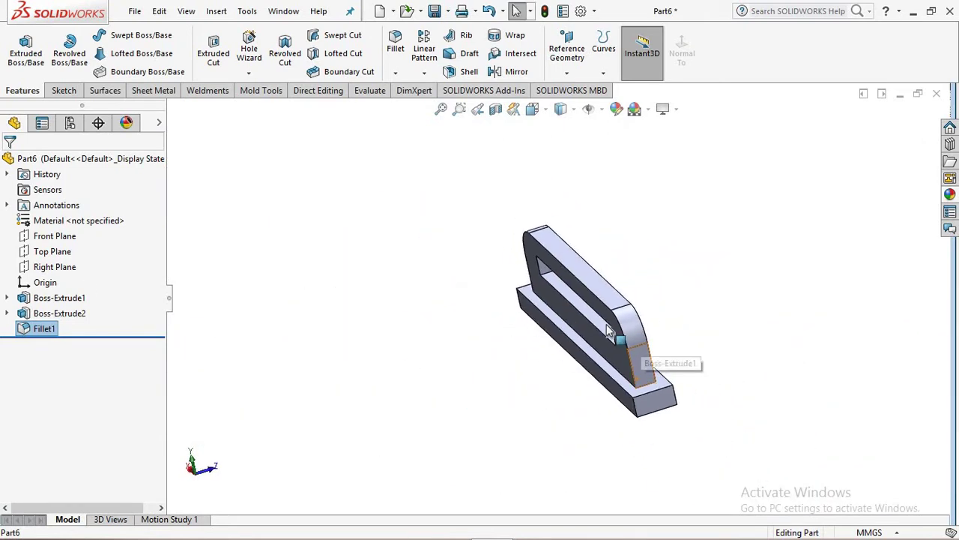
pyautogui.scroll(-2, 642, 364)
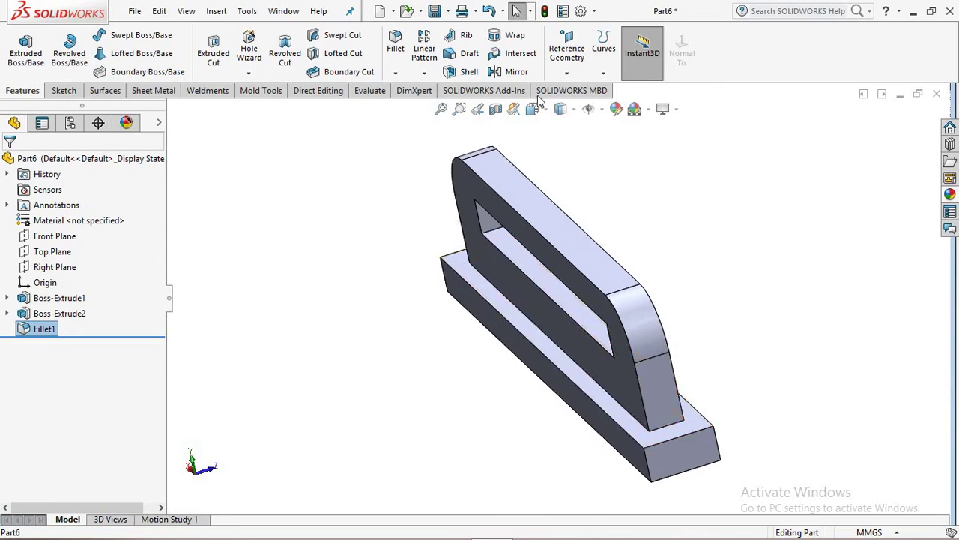
pyautogui.click(568, 74)
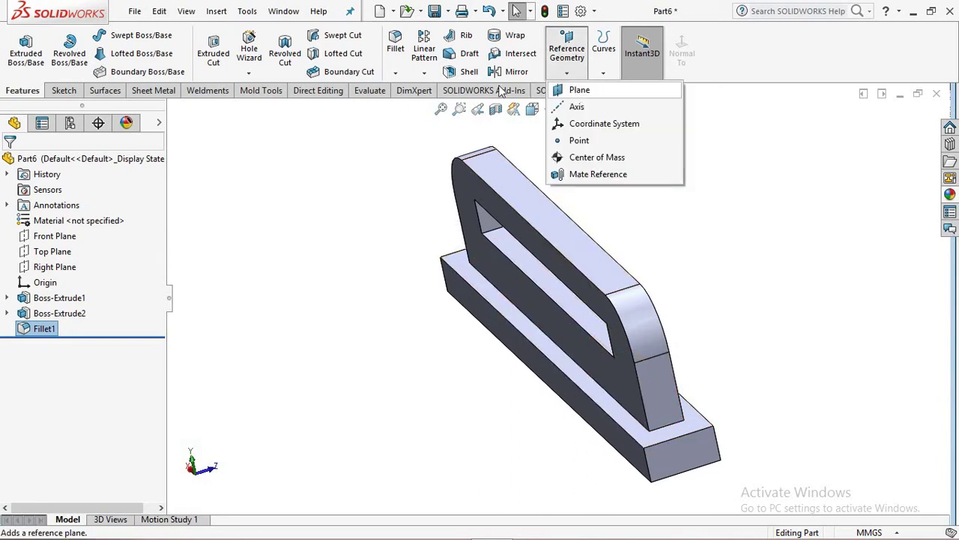
# Create Plane1 and Plane2 from the base bar's top face, flipped downward at 5 mm spacing
pyautogui.click(577, 90)
pyautogui.click(473, 272)
pyautogui.moveTo(385, 284)
pyautogui.mouseDown(button='middle')
pyautogui.moveTo(398, 249)
pyautogui.moveTo(405, 263)
pyautogui.mouseUp(button='middle')
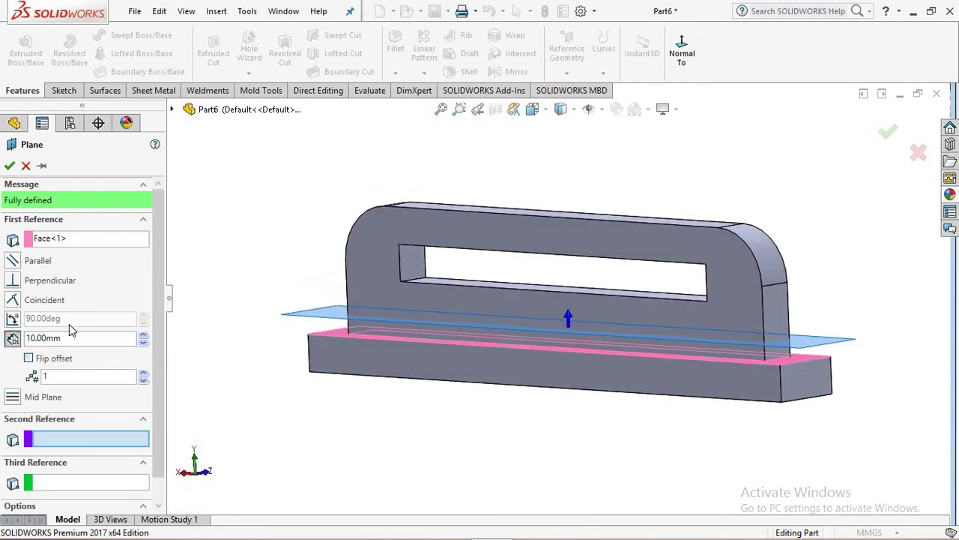
pyautogui.click(29, 359)
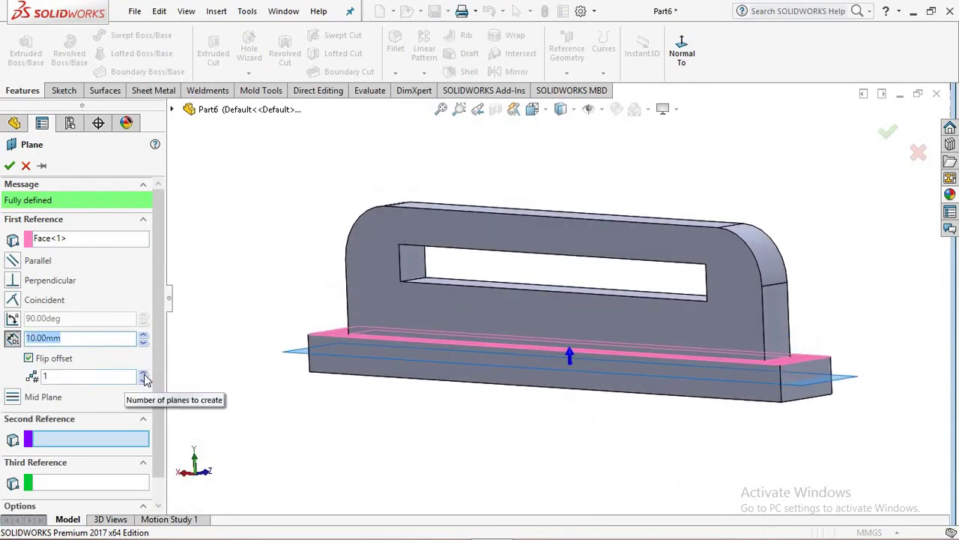
pyautogui.click(144, 374)
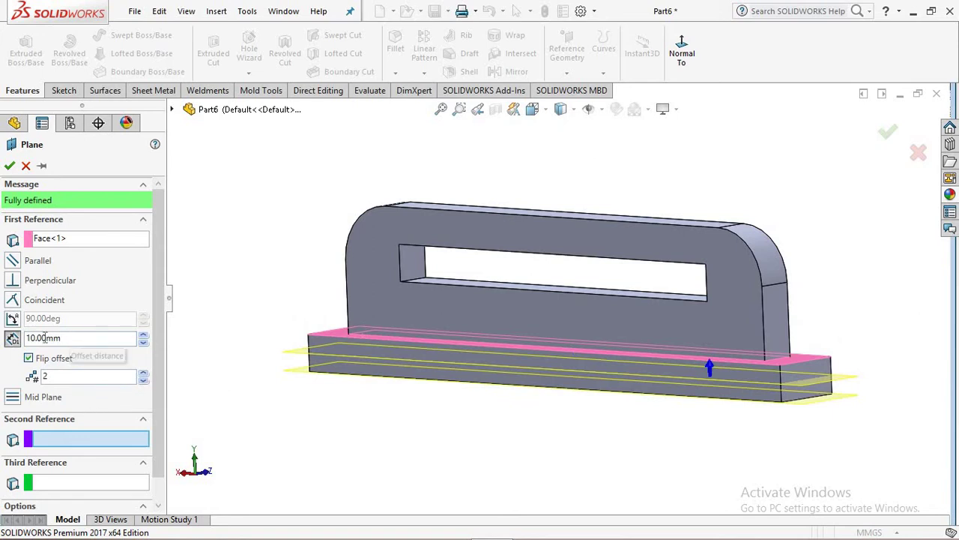
pyautogui.write('5')
pyautogui.press('Return')
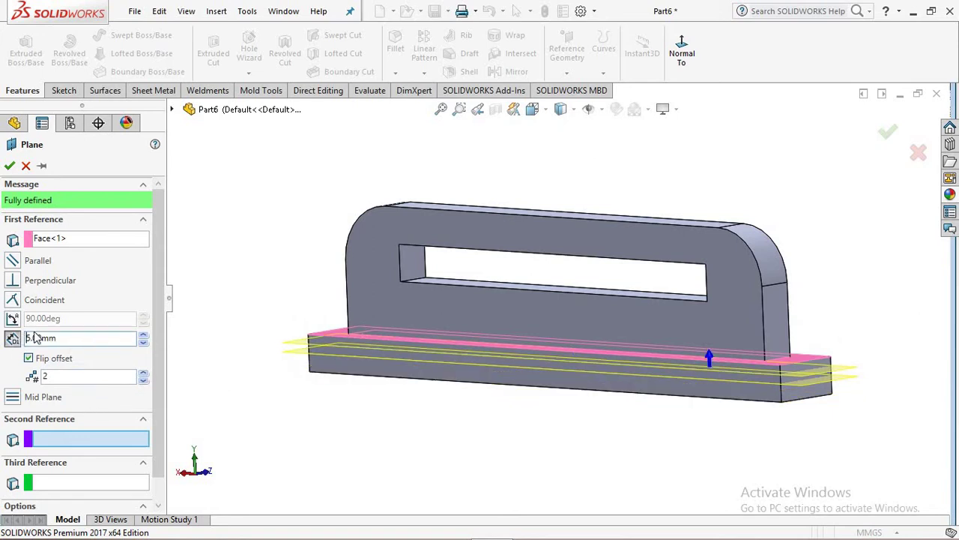
pyautogui.moveTo(235, 284); pyautogui.dragTo(214, 320, button='middle')
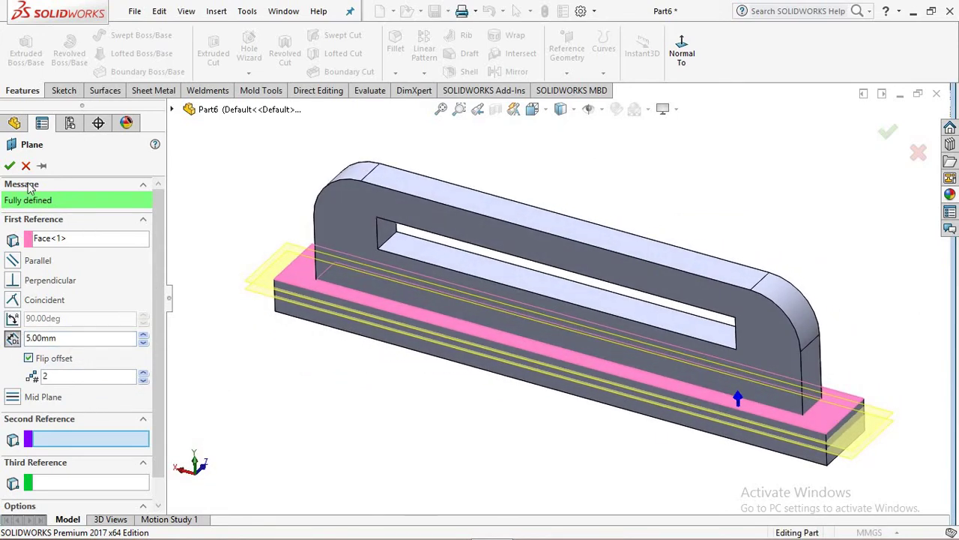
pyautogui.click(9, 166)
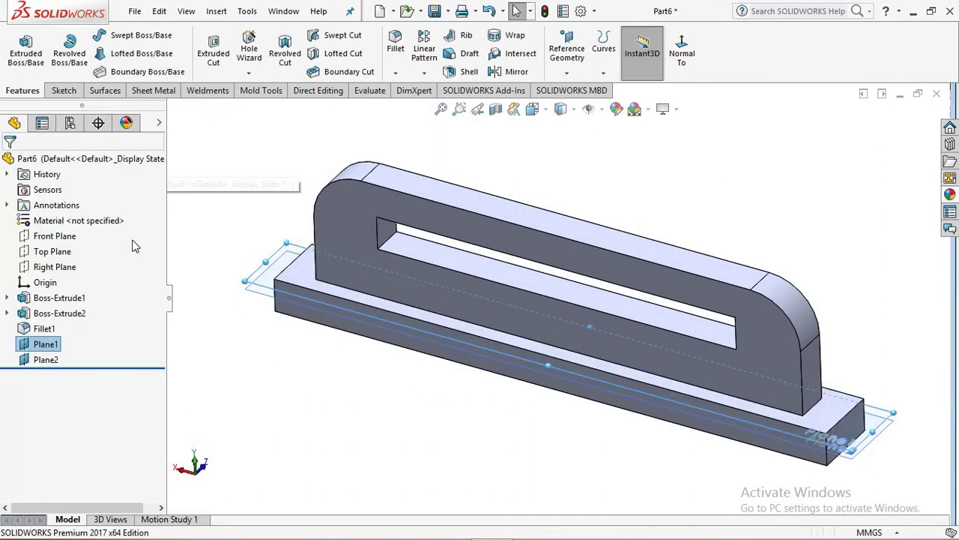
# Start Sketch3 on the offset reference plane and view it head-on
pyautogui.click(46, 328)
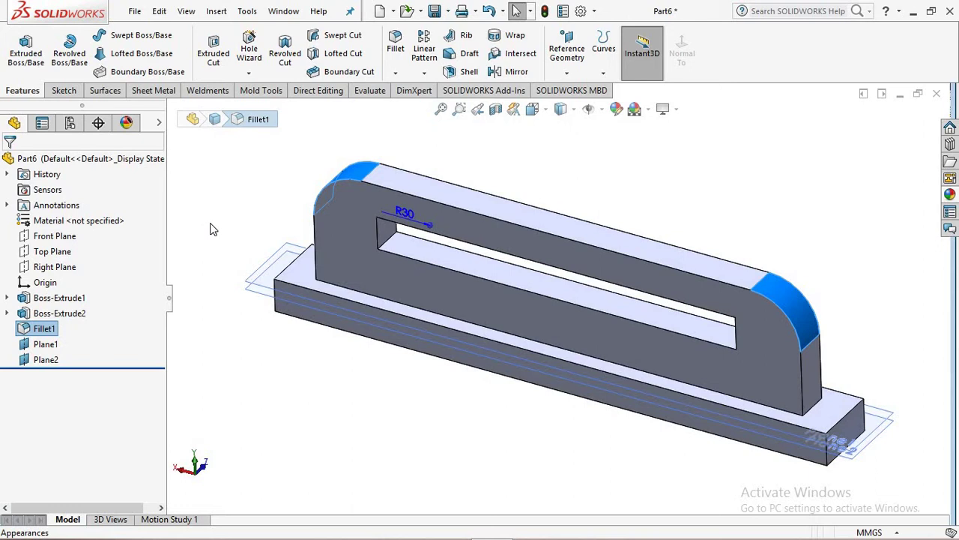
pyautogui.click(46, 344)
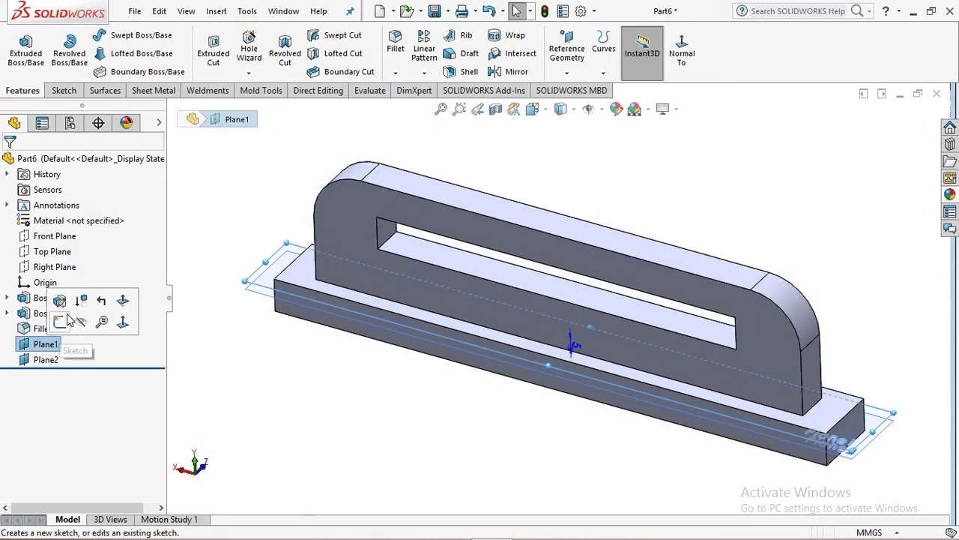
pyautogui.click(60, 323)
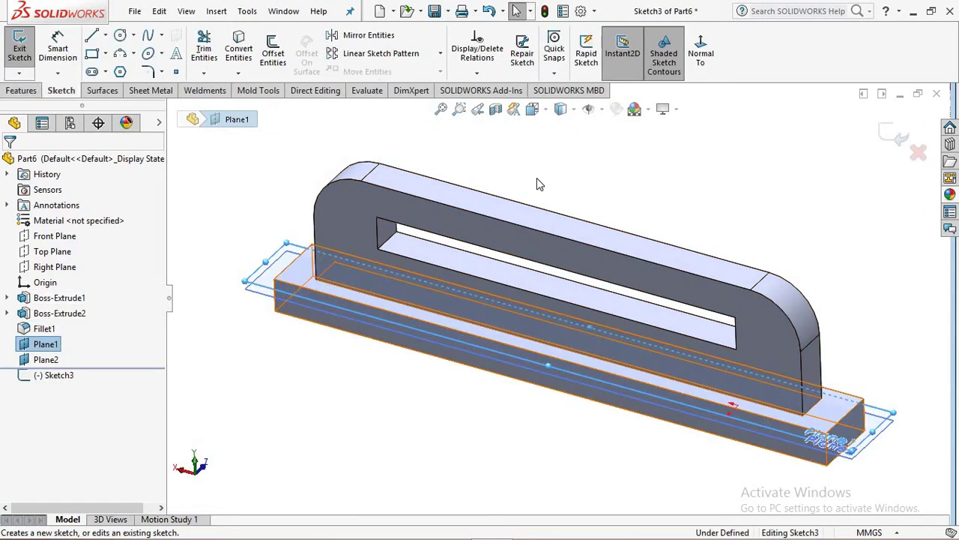
pyautogui.click(684, 56)
pyautogui.scroll(-5, 558, 326)
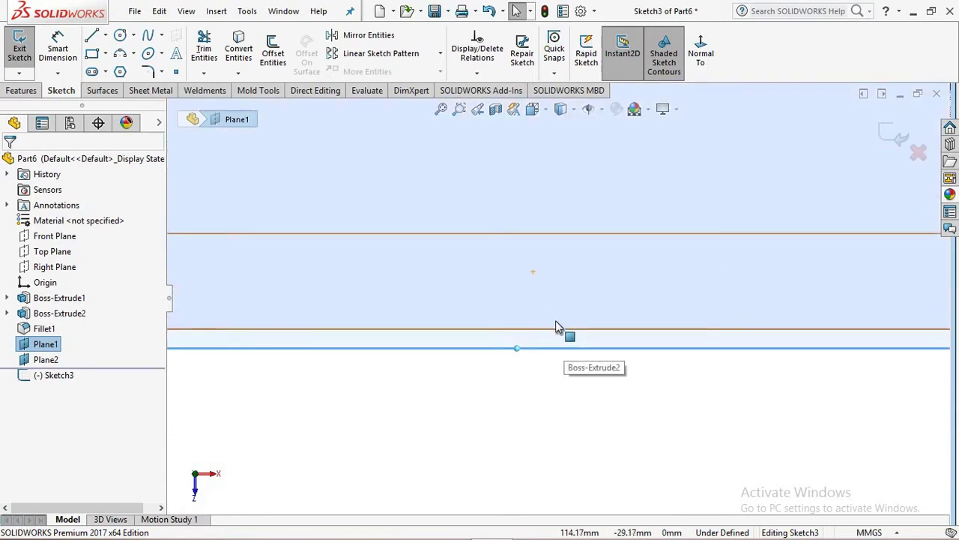
pyautogui.scroll(-2, 554, 300)
pyautogui.scroll(2, 548, 281)
pyautogui.scroll(3, 551, 338)
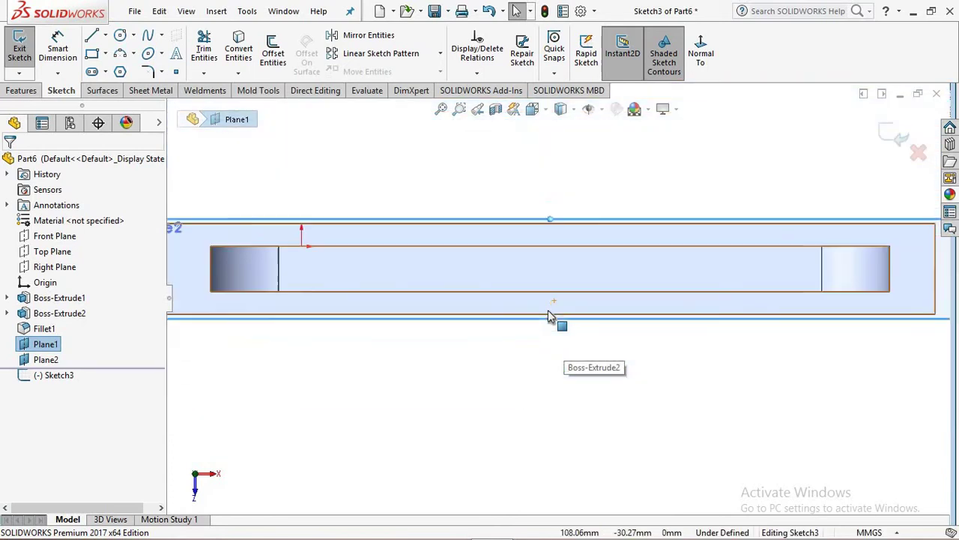
pyautogui.scroll(-3, 557, 309)
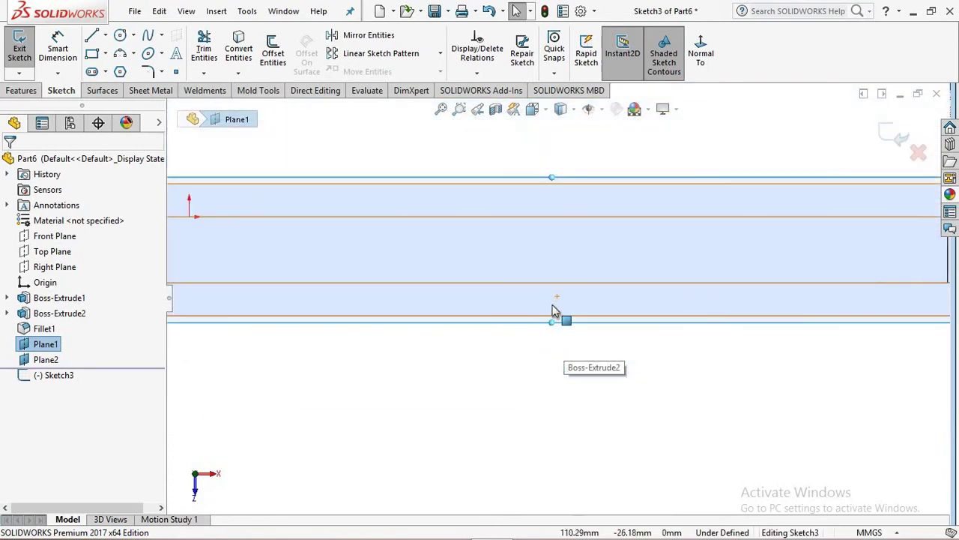
# Draw a 10 mm vertical construction centerline up from the base's middle edge
pyautogui.click(105, 36)
pyautogui.click(125, 69)
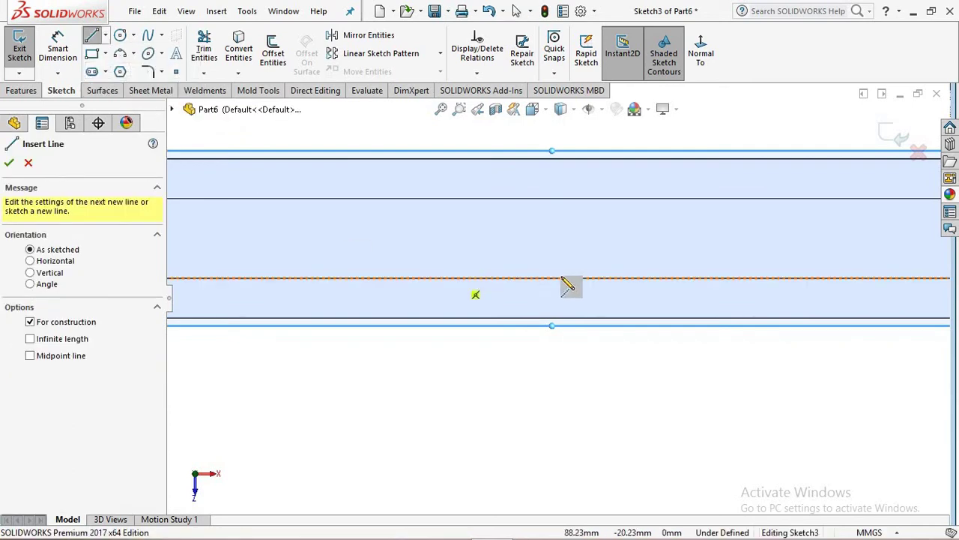
pyautogui.click(552, 279)
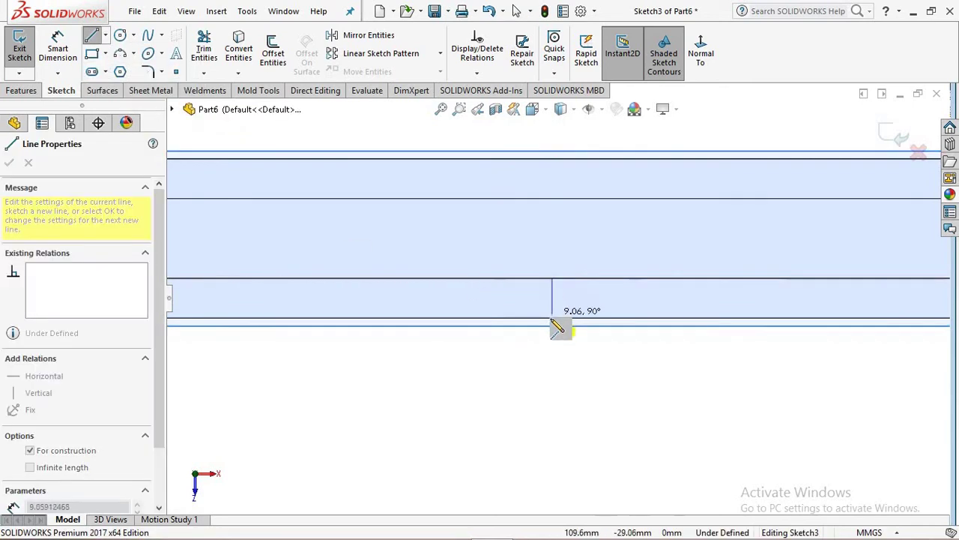
pyautogui.click(552, 318)
pyautogui.rightClick(434, 374)
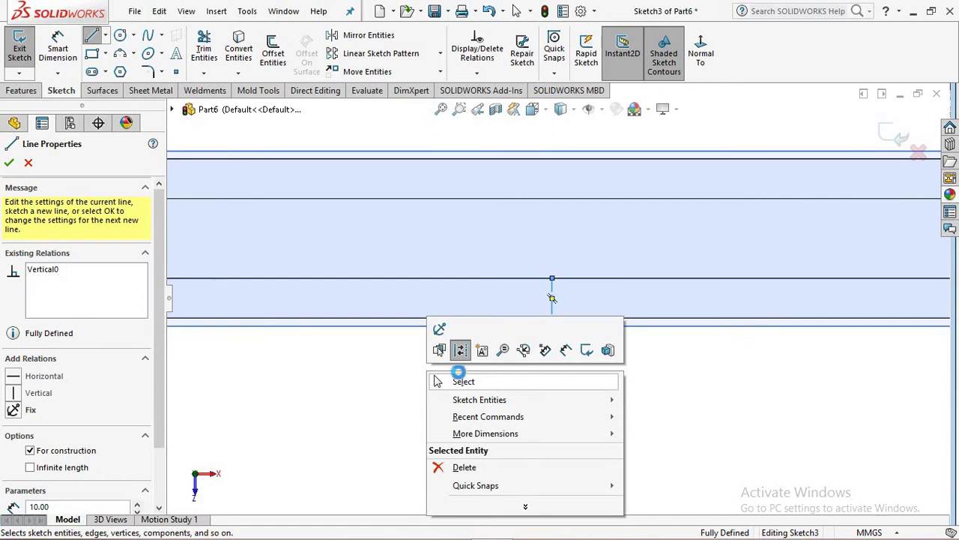
pyautogui.click(437, 381)
# Orbit back to a 3D view and return to the Features commands
pyautogui.scroll(5, 563, 271)
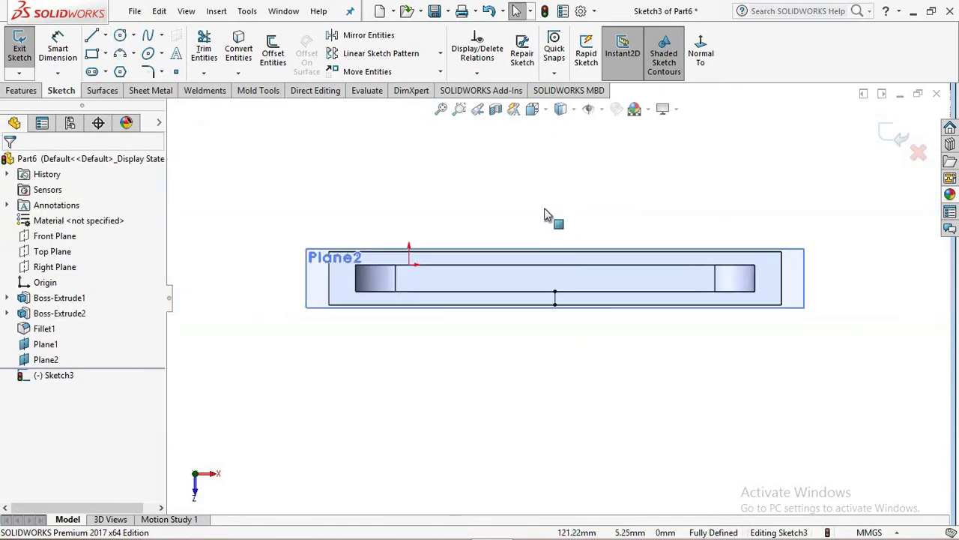
pyautogui.moveTo(546, 215)
pyautogui.mouseDown(button='middle')
pyautogui.moveTo(559, 382)
pyautogui.moveTo(552, 231)
pyautogui.moveTo(599, 328)
pyautogui.moveTo(603, 272)
pyautogui.moveTo(593, 178)
pyautogui.moveTo(567, 187)
pyautogui.mouseUp(button='middle')
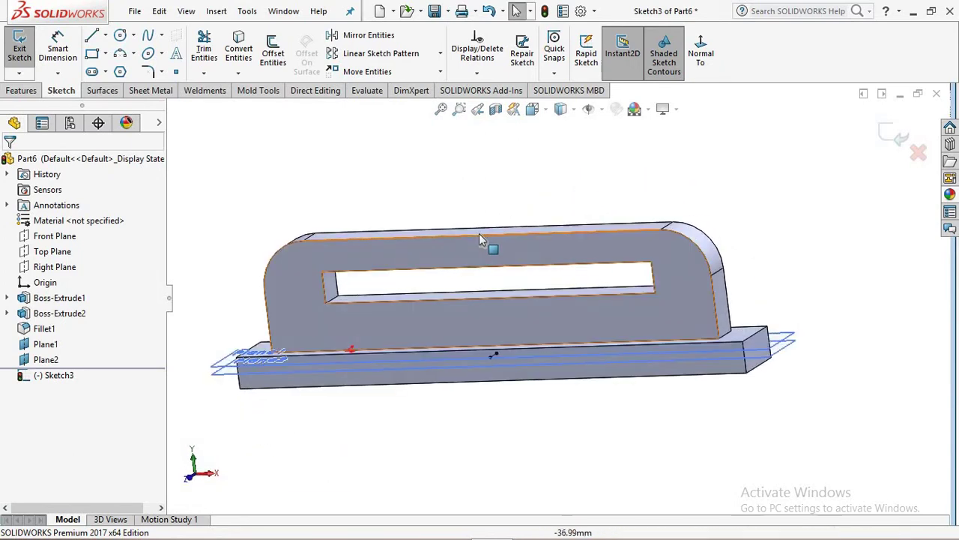
pyautogui.moveTo(481, 240)
pyautogui.mouseDown(button='middle')
pyautogui.moveTo(490, 326)
pyautogui.moveTo(422, 283)
pyautogui.mouseUp(button='middle')
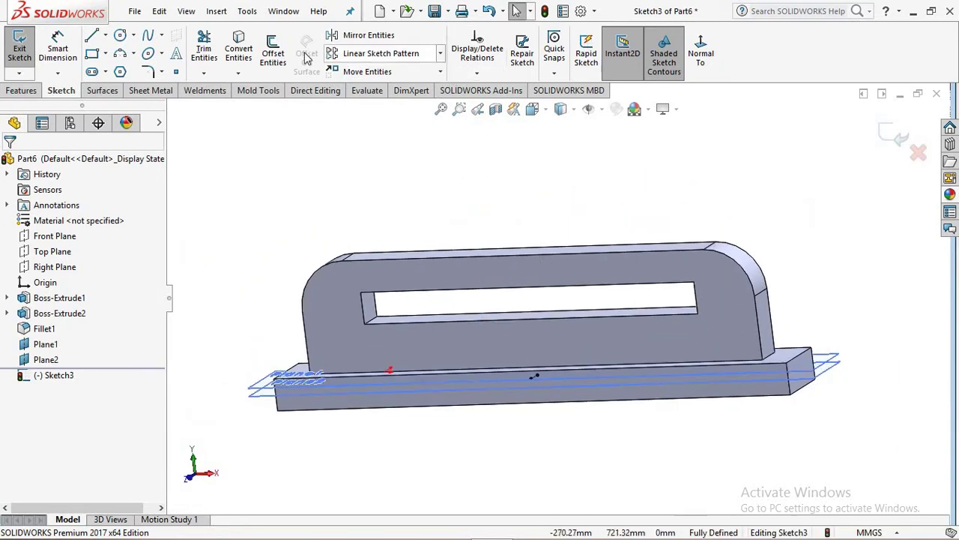
pyautogui.click(22, 91)
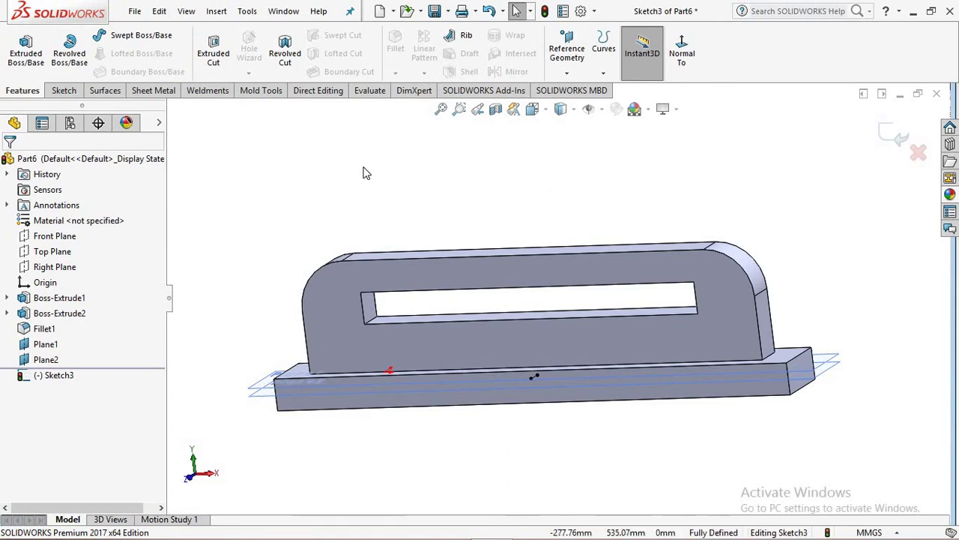
pyautogui.moveTo(278, 185); pyautogui.dragTo(525, 180, button='middle')
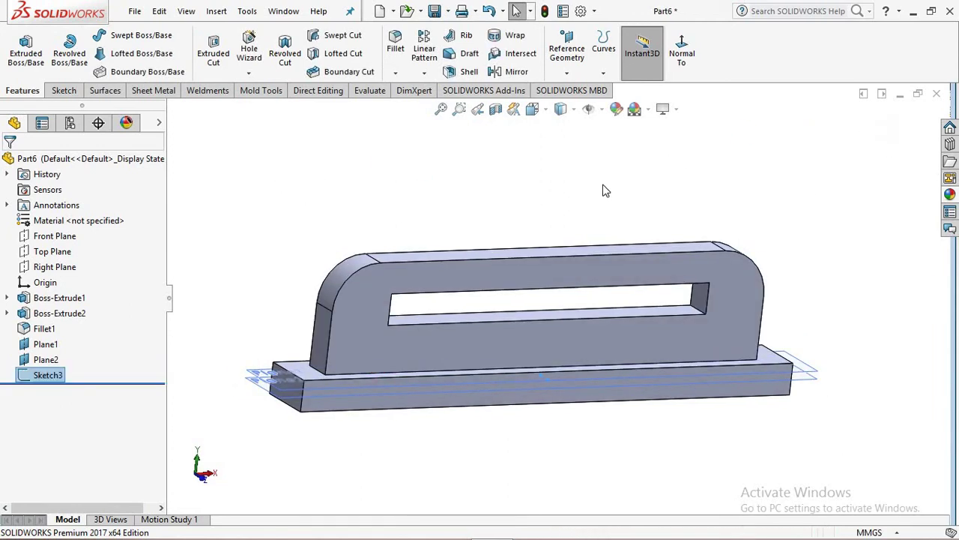
# Fillet the base bar's top and front faces with a 1 mm radius
pyautogui.scroll(1, 442, 187)
pyautogui.scroll(-2, 412, 180)
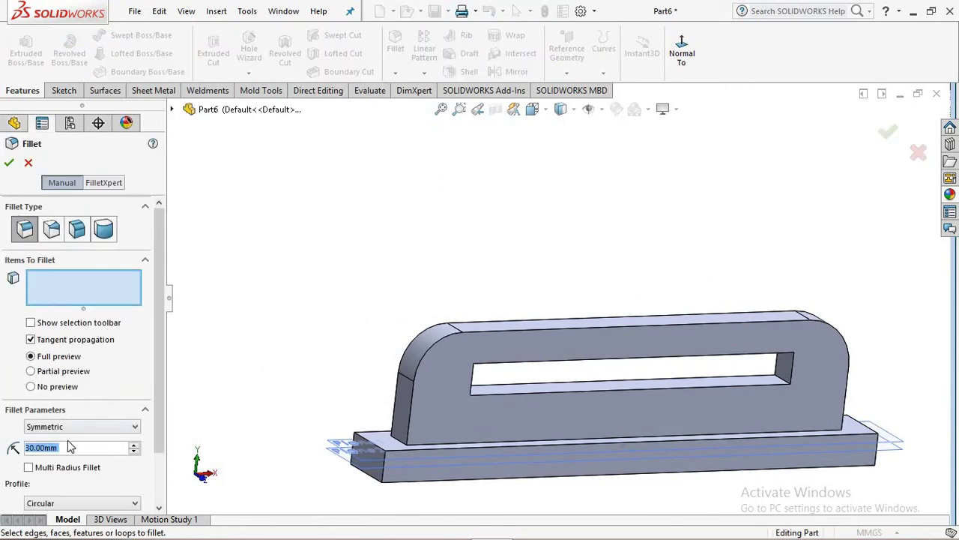
pyautogui.write('1')
pyautogui.press('Return')
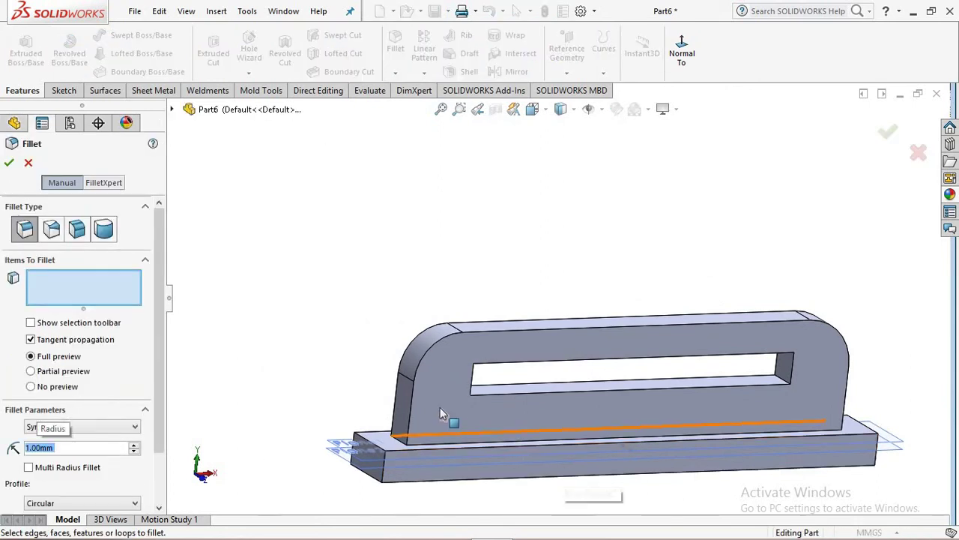
pyautogui.scroll(-3, 450, 419)
pyautogui.scroll(4, 464, 426)
pyautogui.moveTo(557, 332)
pyautogui.mouseDown(button='middle')
pyautogui.moveTo(543, 432)
pyautogui.moveTo(470, 422)
pyautogui.mouseUp(button='middle')
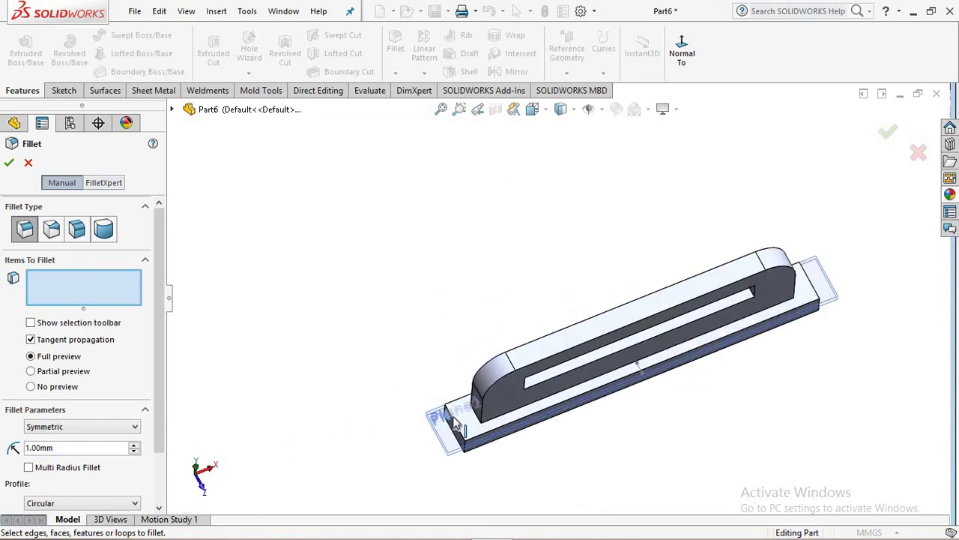
pyautogui.click(526, 439)
pyautogui.moveTo(625, 390)
pyautogui.mouseDown(button='middle')
pyautogui.moveTo(597, 231)
pyautogui.moveTo(536, 280)
pyautogui.moveTo(539, 365)
pyautogui.moveTo(558, 367)
pyautogui.mouseUp(button='middle')
pyautogui.scroll(-3, 486, 347)
pyautogui.click(405, 309)
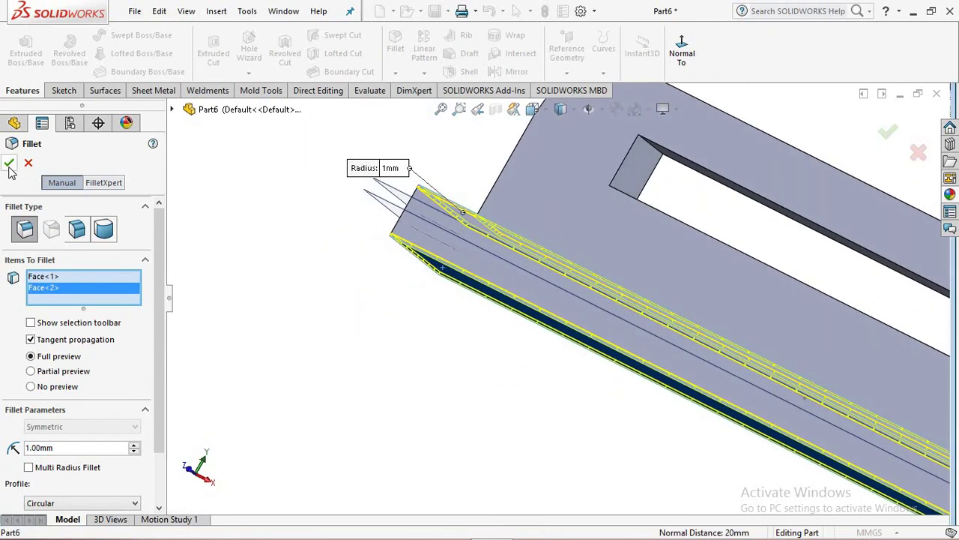
pyautogui.press('Return')
# Add a second 1 mm fillet on the upright plate's top and large side faces
pyautogui.moveTo(704, 280)
pyautogui.mouseDown(button='middle')
pyautogui.moveTo(638, 287)
pyautogui.moveTo(620, 255)
pyautogui.moveTo(662, 252)
pyautogui.moveTo(640, 305)
pyautogui.moveTo(708, 319)
pyautogui.mouseUp(button='middle')
pyautogui.press('f')
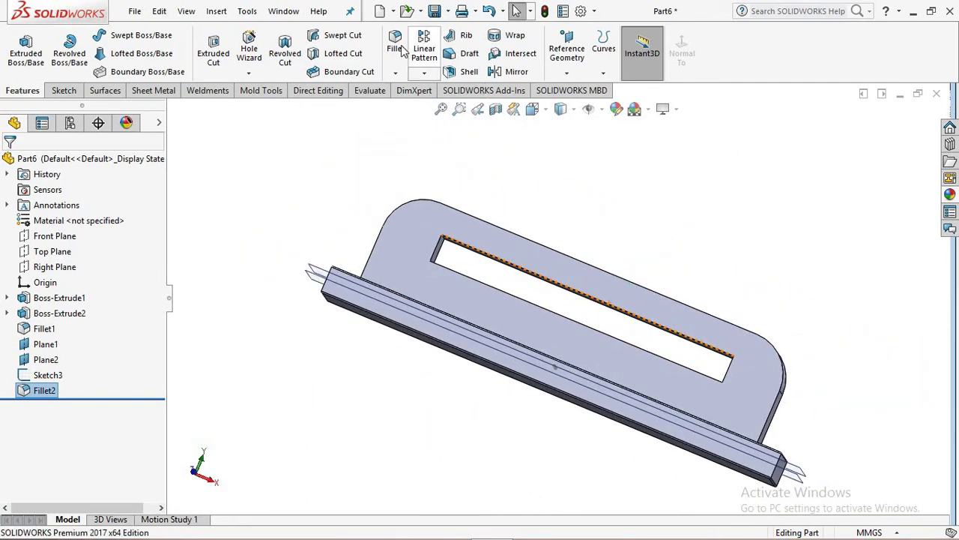
pyautogui.press('Return')
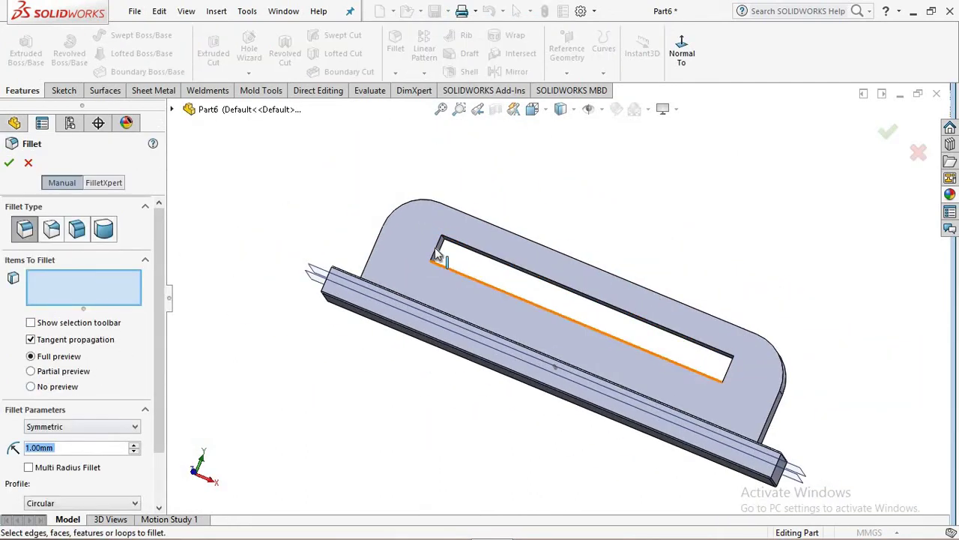
pyautogui.click(422, 240)
pyautogui.moveTo(667, 248)
pyautogui.mouseDown(button='middle')
pyautogui.moveTo(549, 241)
pyautogui.moveTo(456, 392)
pyautogui.mouseUp(button='middle')
pyautogui.click(449, 386)
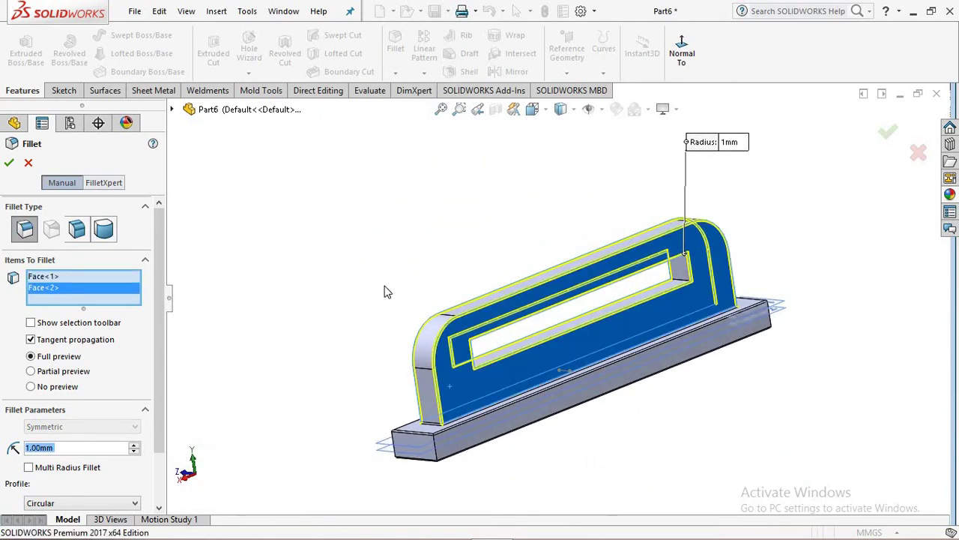
pyautogui.moveTo(385, 292)
pyautogui.mouseDown(button='middle')
pyautogui.moveTo(475, 268)
pyautogui.moveTo(174, 222)
pyautogui.mouseUp(button='middle')
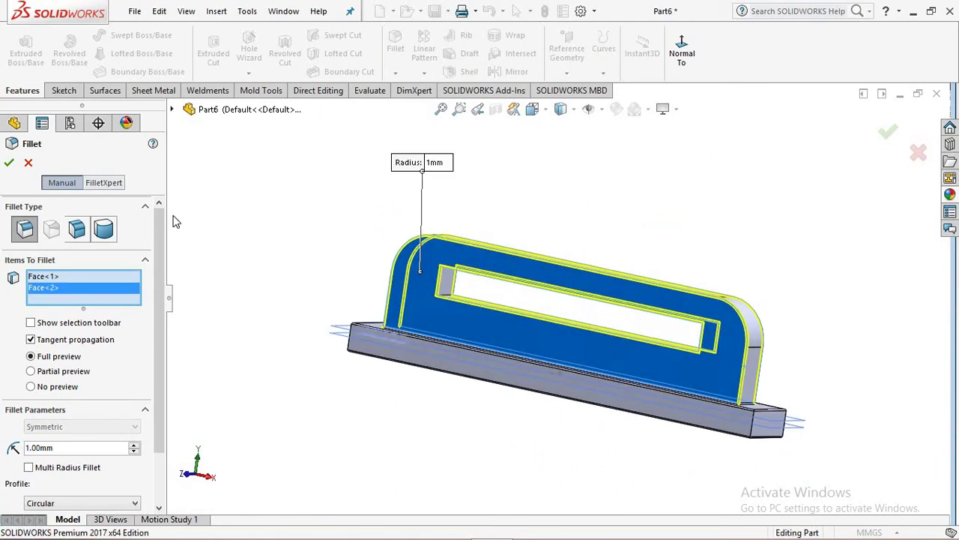
pyautogui.click(10, 165)
pyautogui.scroll(2, 487, 351)
pyautogui.scroll(-3, 487, 351)
pyautogui.scroll(4, 527, 322)
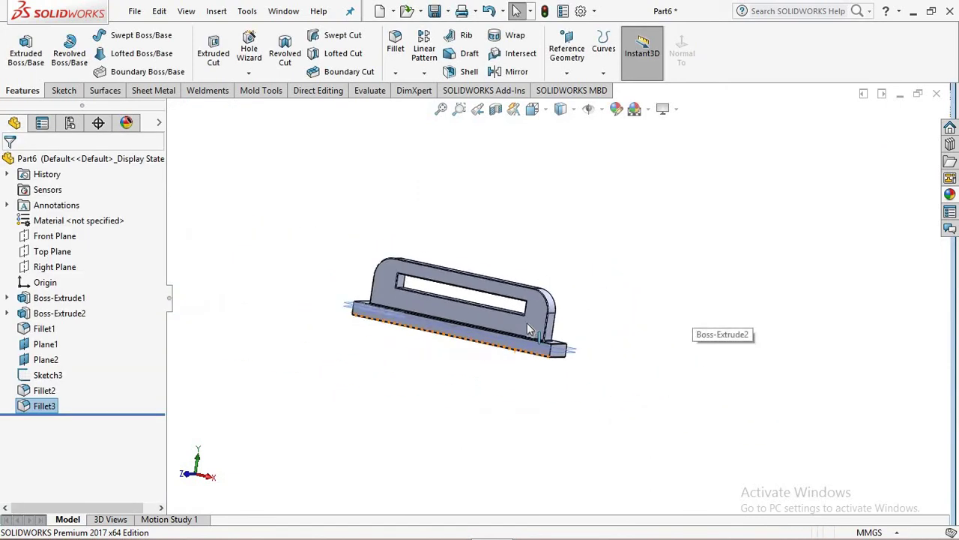
pyautogui.scroll(-4, 526, 322)
# Colour the plate's front, end, top and back faces and the base's front and end faces red
pyautogui.click(577, 304)
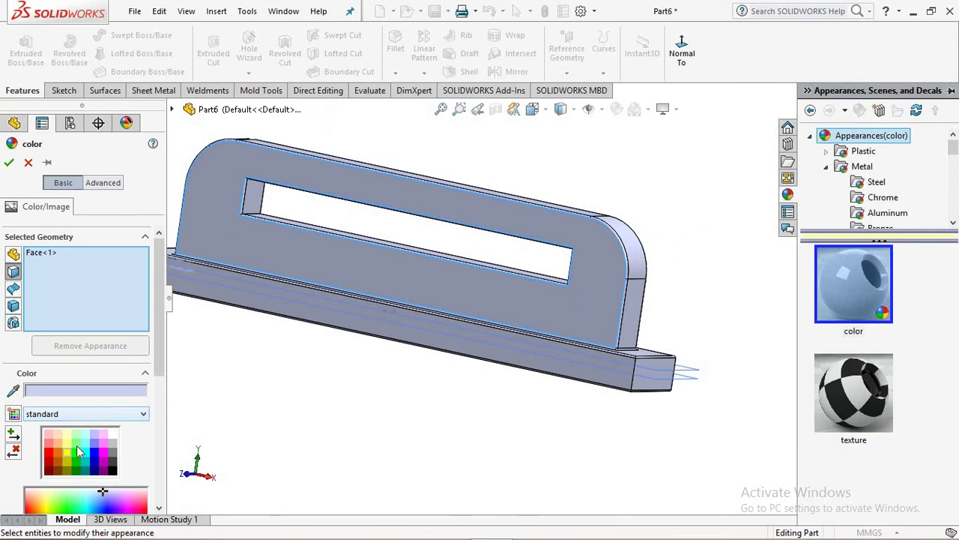
pyautogui.click(48, 454)
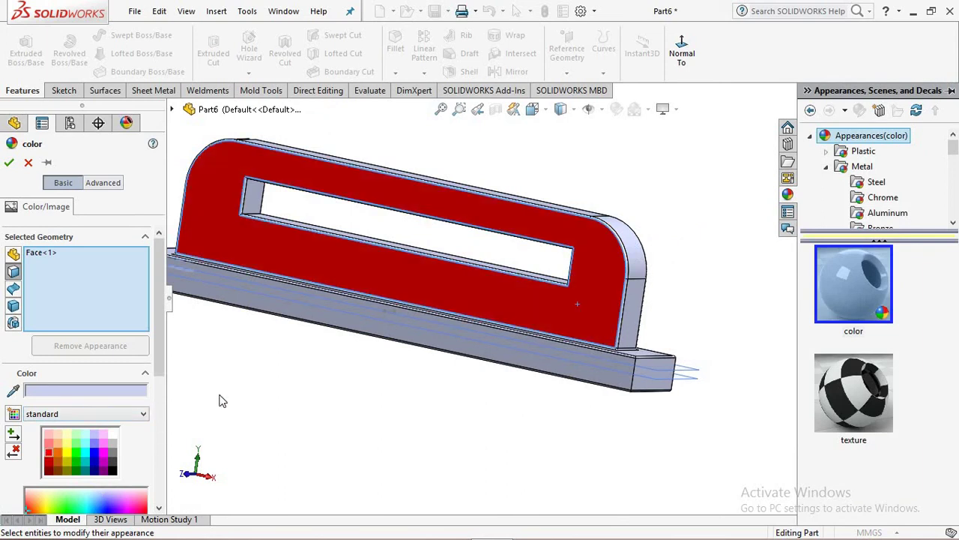
pyautogui.click(561, 363)
pyautogui.moveTo(680, 343); pyautogui.dragTo(503, 338, button='middle')
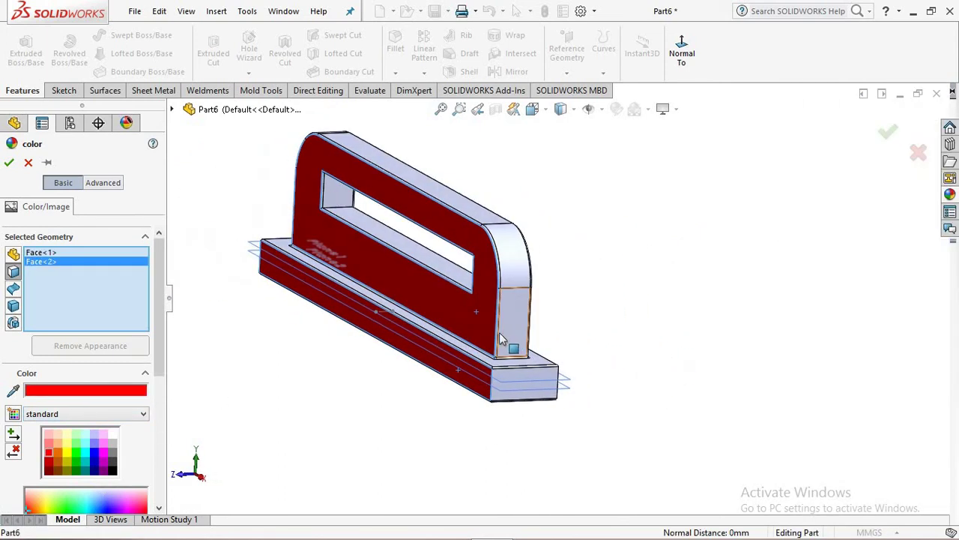
pyautogui.click(510, 289)
pyautogui.click(507, 251)
pyautogui.click(471, 209)
pyautogui.moveTo(649, 279); pyautogui.dragTo(488, 249, button='middle')
pyautogui.click(489, 248)
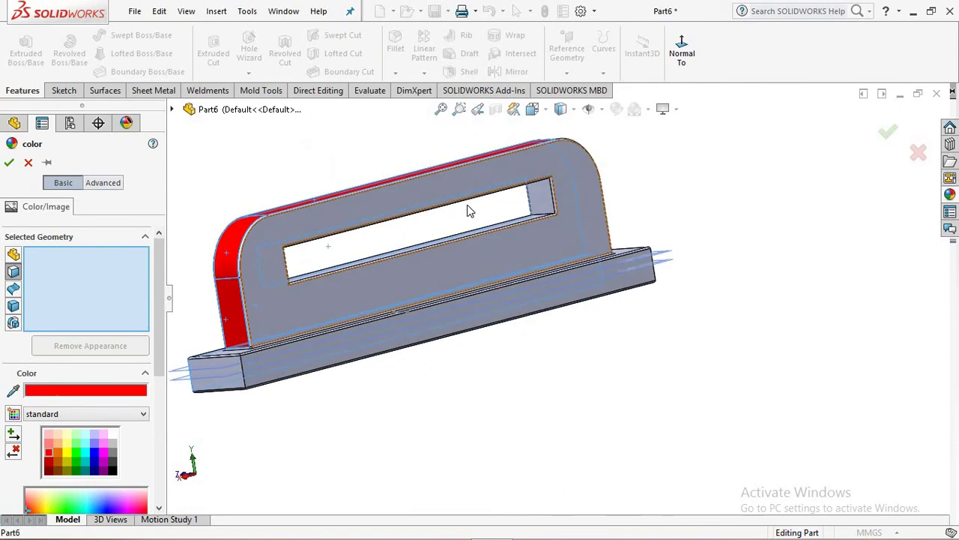
pyautogui.click(462, 315)
pyautogui.click(253, 370)
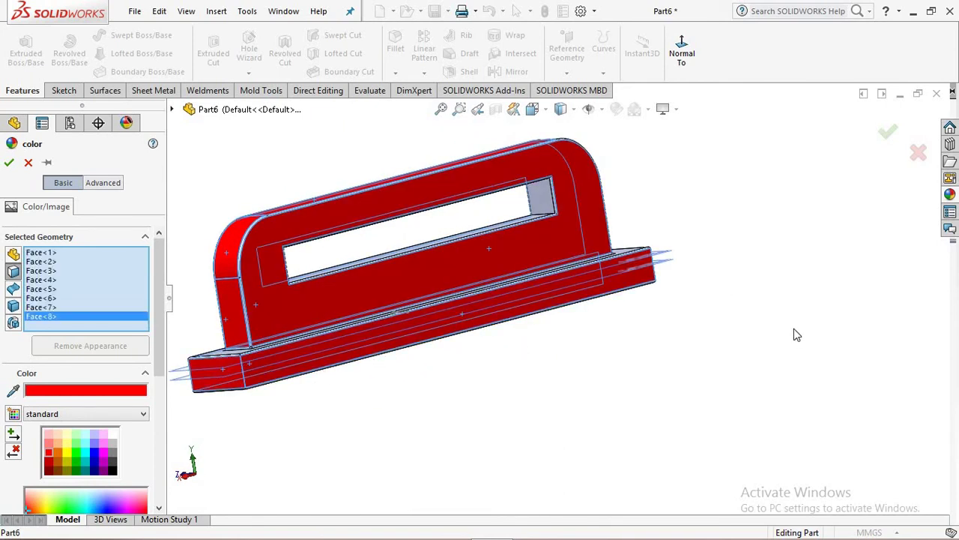
# Colour the other base end, plate side, fillet and slot faces red and accept
pyautogui.moveTo(792, 332); pyautogui.dragTo(533, 345, button='middle')
pyautogui.click(534, 345)
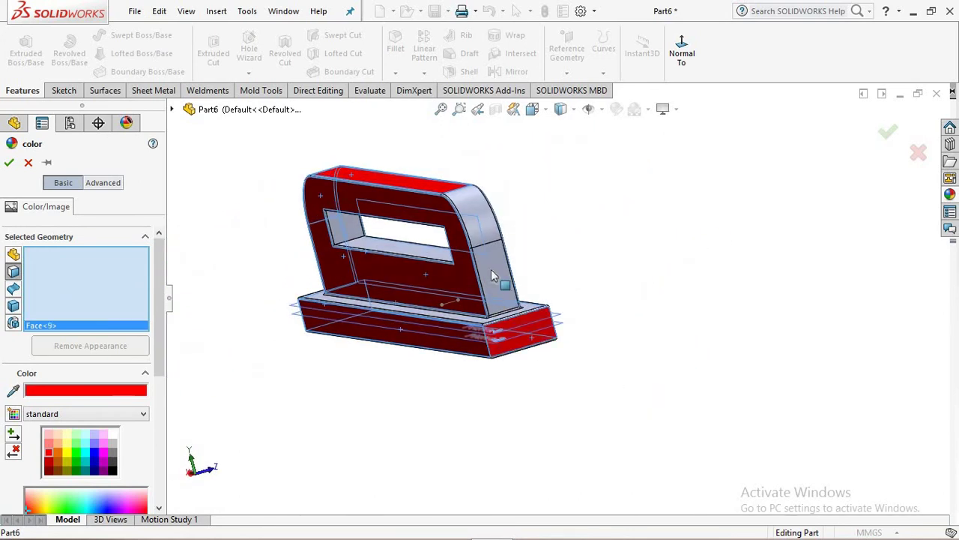
pyautogui.click(489, 235)
pyautogui.click(462, 220)
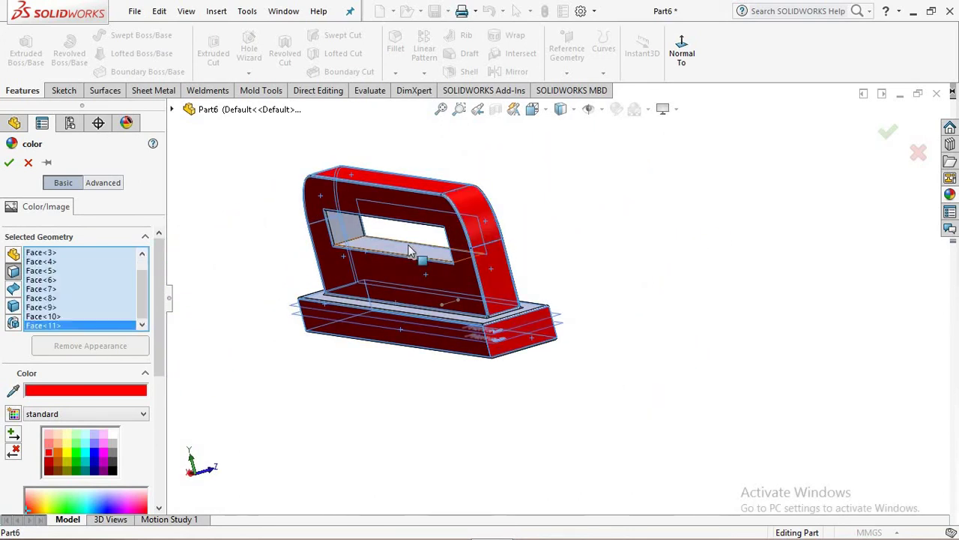
pyautogui.click(409, 250)
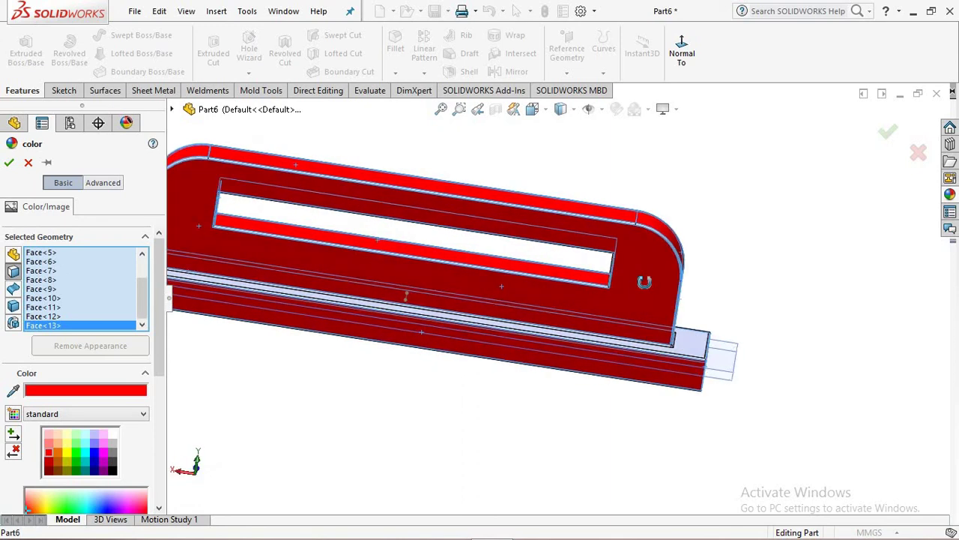
pyautogui.moveTo(513, 266); pyautogui.dragTo(487, 259, button='middle')
pyautogui.moveTo(458, 317)
pyautogui.mouseDown(button='middle')
pyautogui.moveTo(438, 350)
pyautogui.moveTo(405, 323)
pyautogui.moveTo(465, 338)
pyautogui.moveTo(555, 268)
pyautogui.mouseUp(button='middle')
pyautogui.click(400, 312)
pyautogui.click(509, 300)
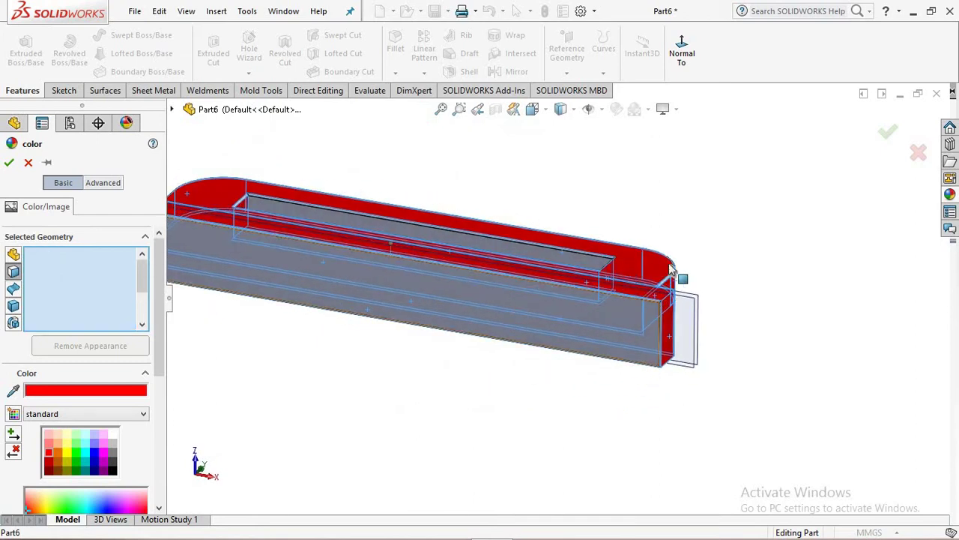
pyautogui.moveTo(510, 300)
pyautogui.mouseDown(button='middle')
pyautogui.moveTo(489, 209)
pyautogui.moveTo(582, 190)
pyautogui.moveTo(620, 203)
pyautogui.moveTo(503, 224)
pyautogui.moveTo(681, 244)
pyautogui.moveTo(469, 300)
pyautogui.moveTo(443, 298)
pyautogui.mouseUp(button='middle')
pyautogui.click(509, 217)
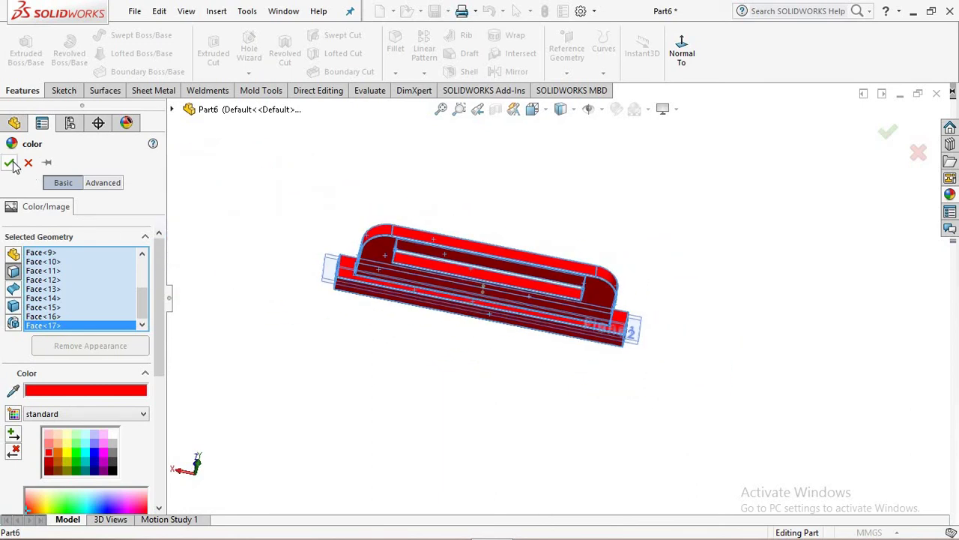
pyautogui.press('Return')
pyautogui.moveTo(495, 374)
pyautogui.mouseDown(button='middle')
pyautogui.moveTo(475, 231)
pyautogui.moveTo(553, 259)
pyautogui.moveTo(530, 330)
pyautogui.moveTo(523, 275)
pyautogui.mouseUp(button='middle')
pyautogui.scroll(-3, 522, 275)
# Save the part as GGGGGGG
pyautogui.scroll(2, 537, 317)
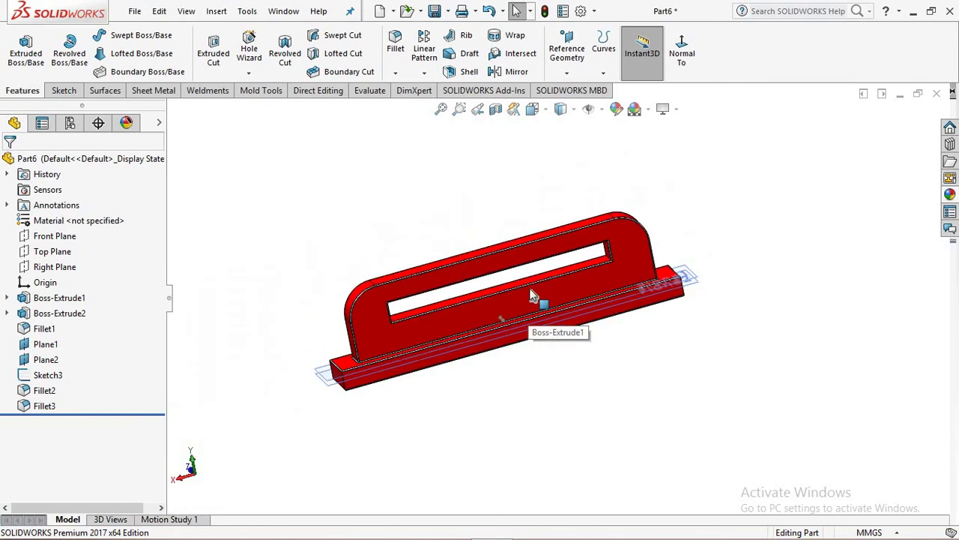
pyautogui.hotkey('ctrl', 's')
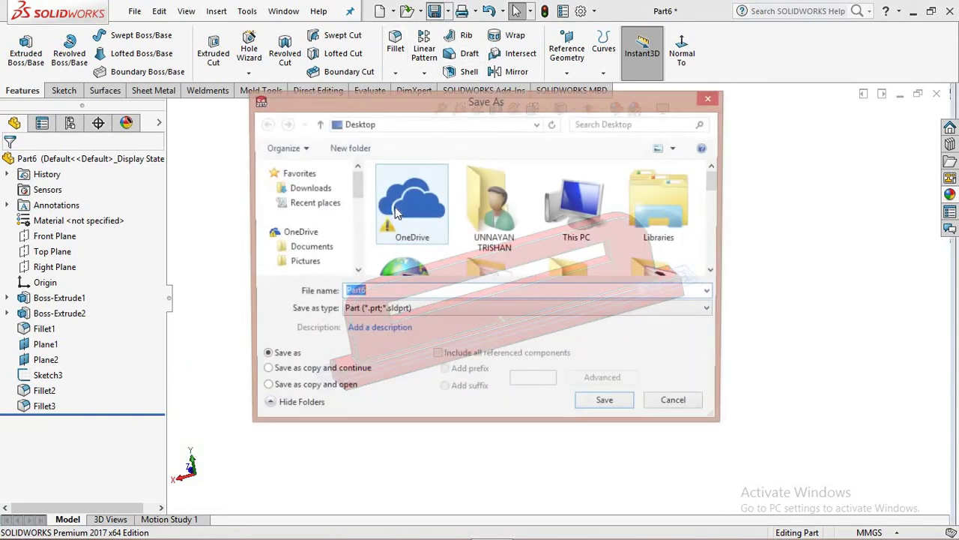
pyautogui.write('GGGGGG')
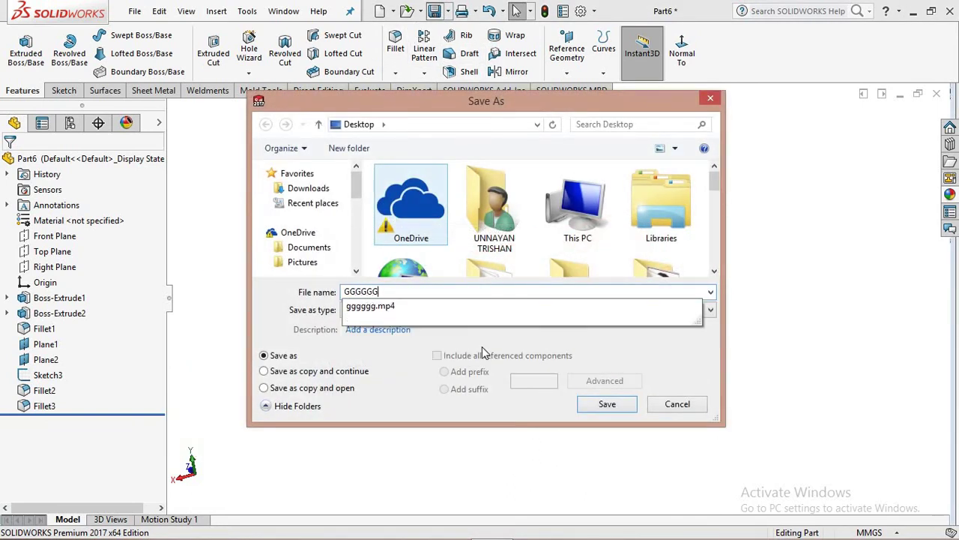
pyautogui.write('G')
pyautogui.click(608, 405)
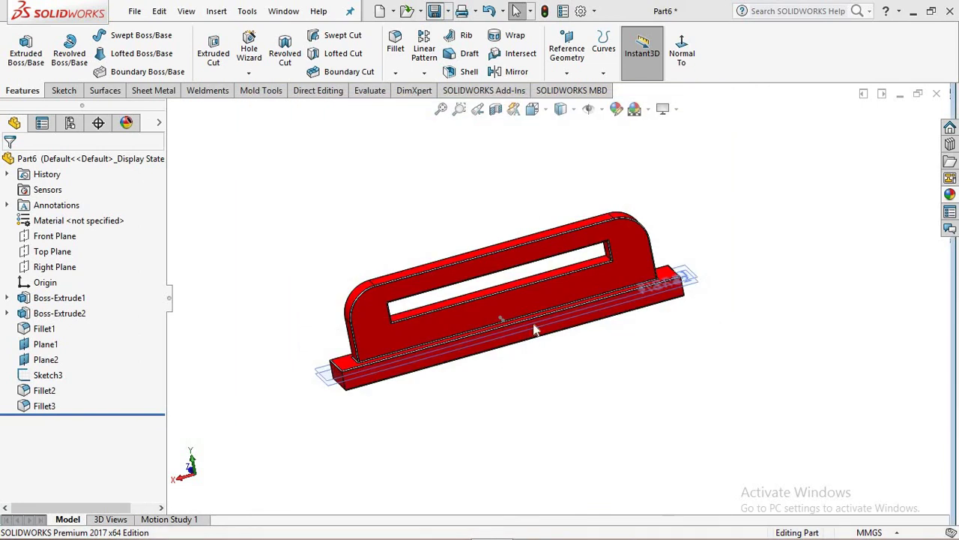
# Turn the part to the standard isometric view
pyautogui.moveTo(535, 330)
pyautogui.mouseDown(button='middle')
pyautogui.moveTo(514, 255)
pyautogui.moveTo(544, 315)
pyautogui.moveTo(577, 326)
pyautogui.moveTo(700, 299)
pyautogui.moveTo(754, 402)
pyautogui.moveTo(657, 411)
pyautogui.mouseUp(button='middle')
pyautogui.scroll(-4, 530, 333)
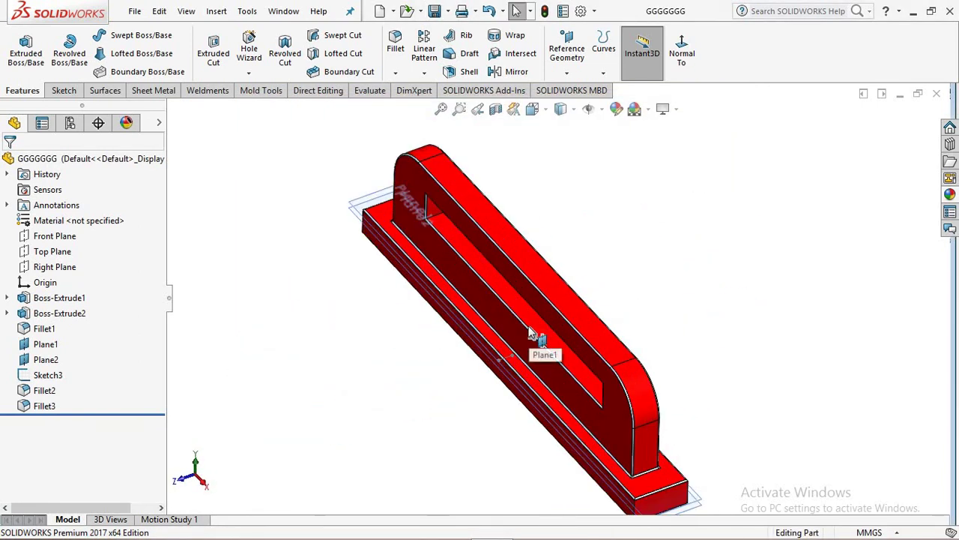
pyautogui.click(530, 333)
pyautogui.press('space')
pyautogui.click(649, 49)
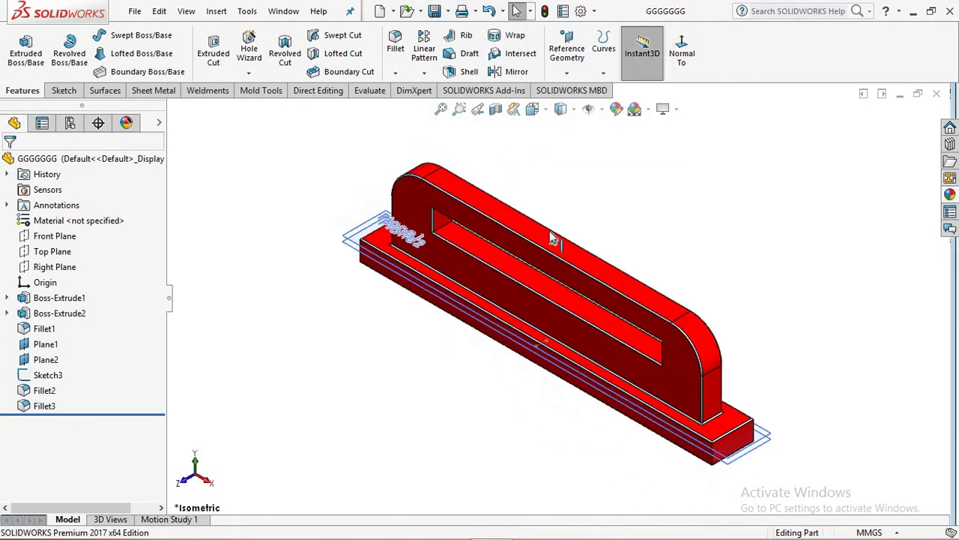